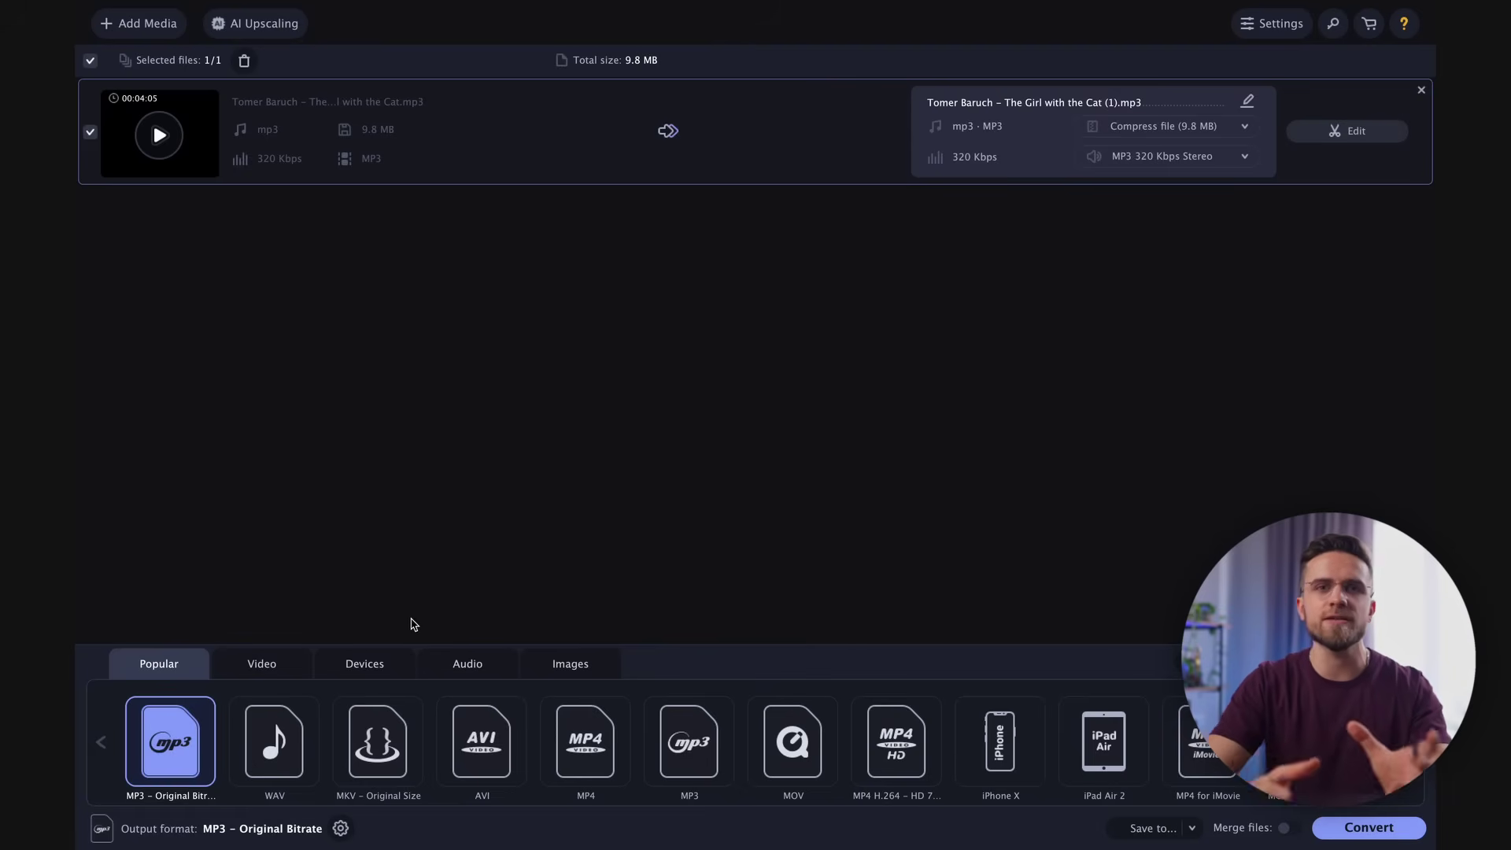
# - Load the 1280×720 video into AI Upscaling, preview 4x, settle on 2x, and start upscaling
pyautogui.click(446, 659)
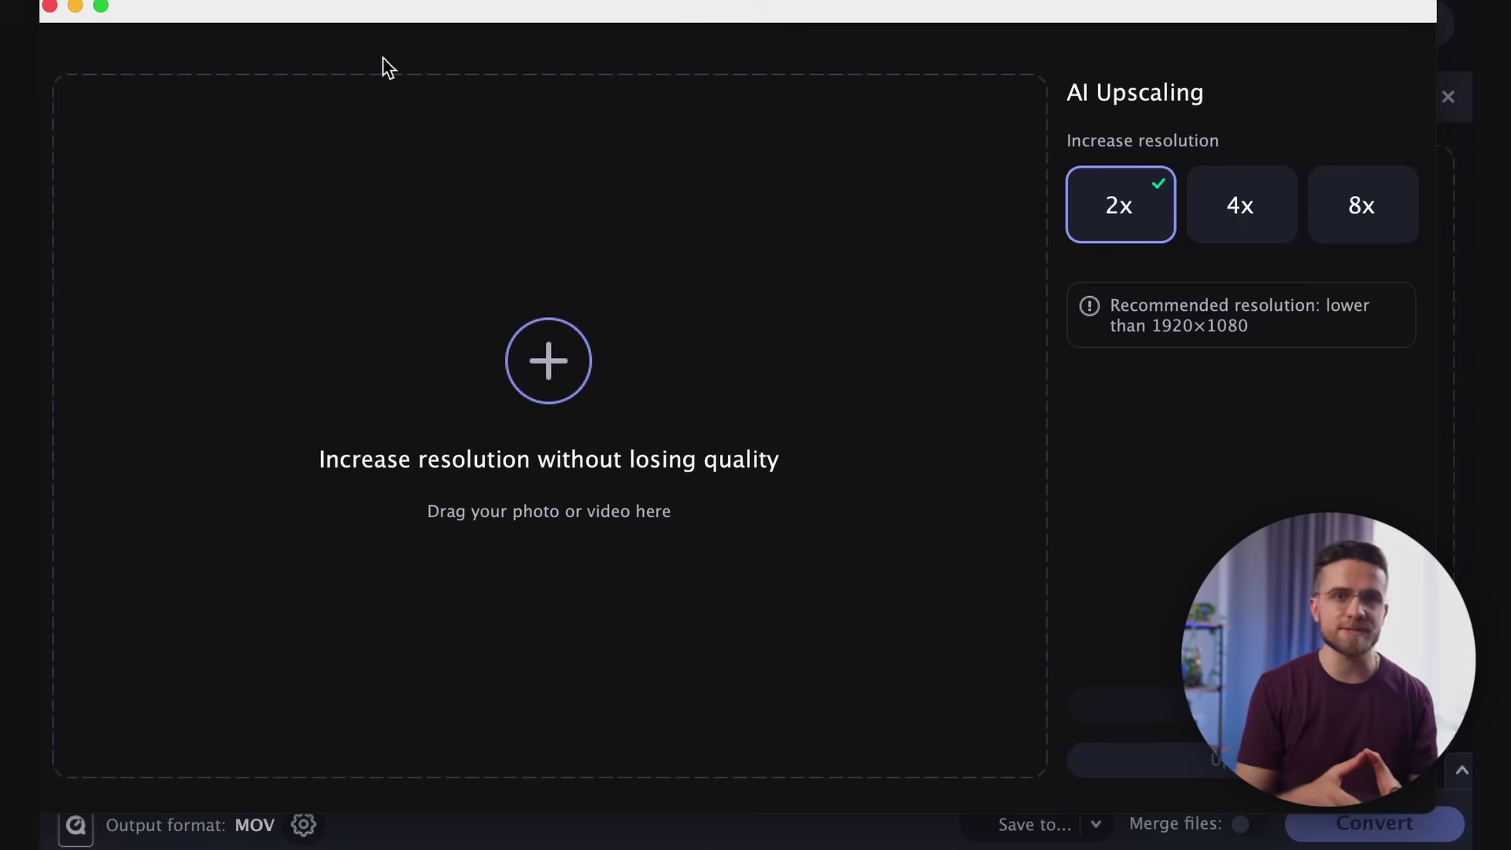
pyautogui.click(548, 361)
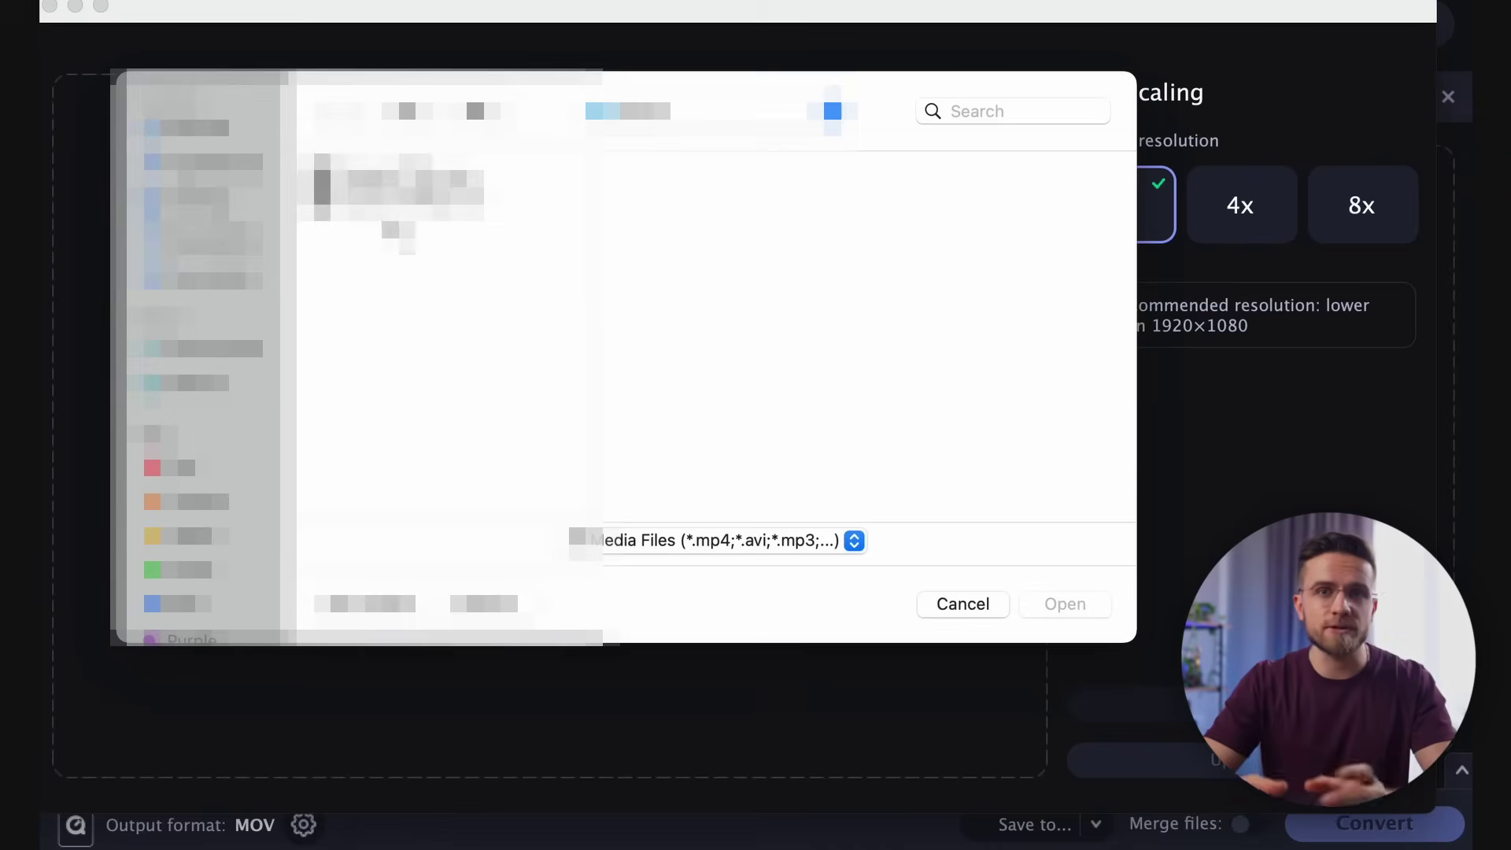
pyautogui.click(1064, 603)
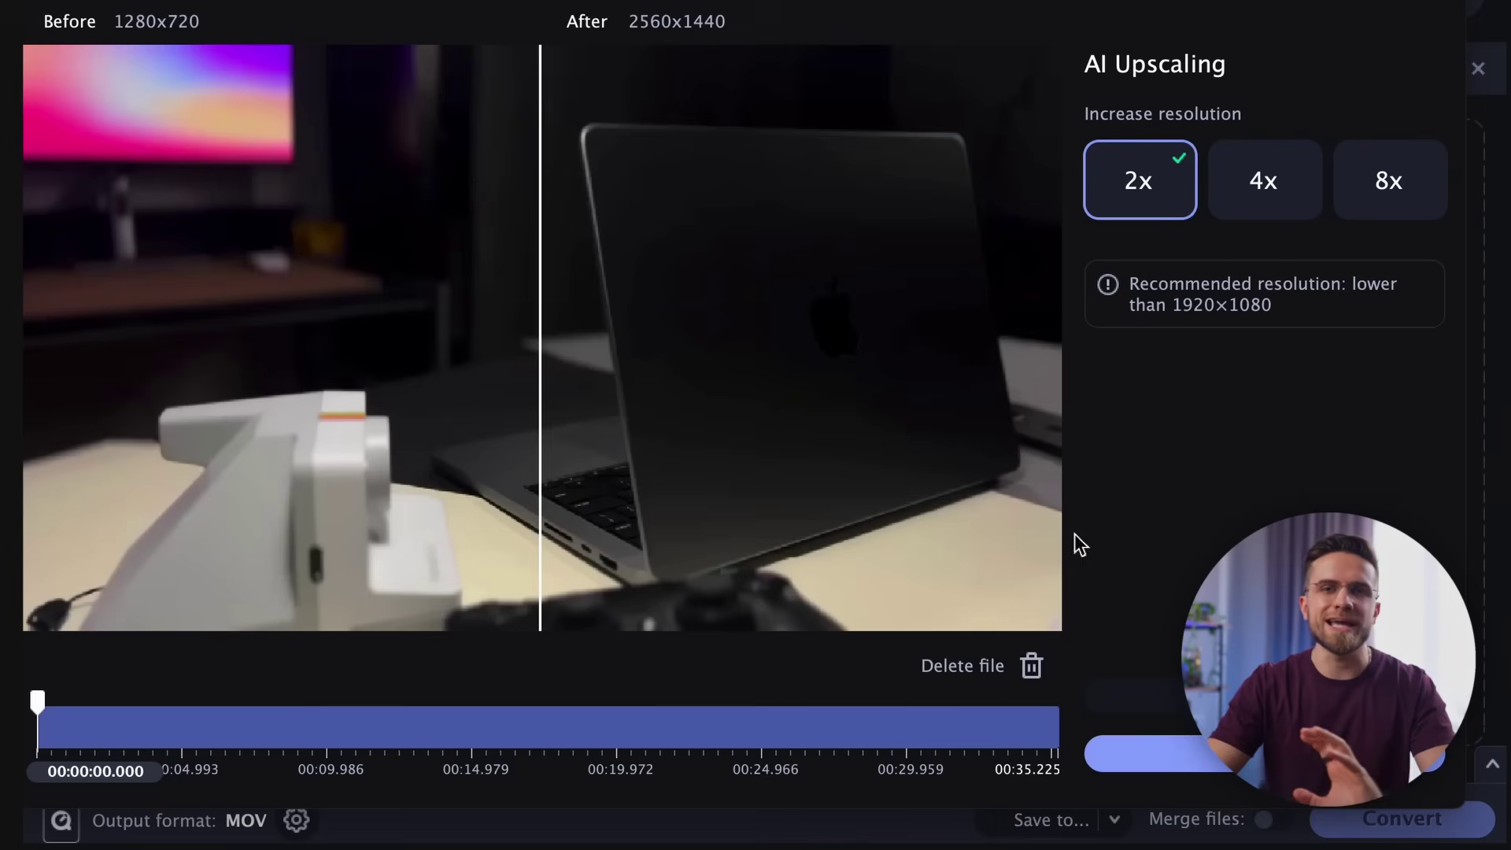
pyautogui.click(1262, 198)
pyautogui.click(1158, 194)
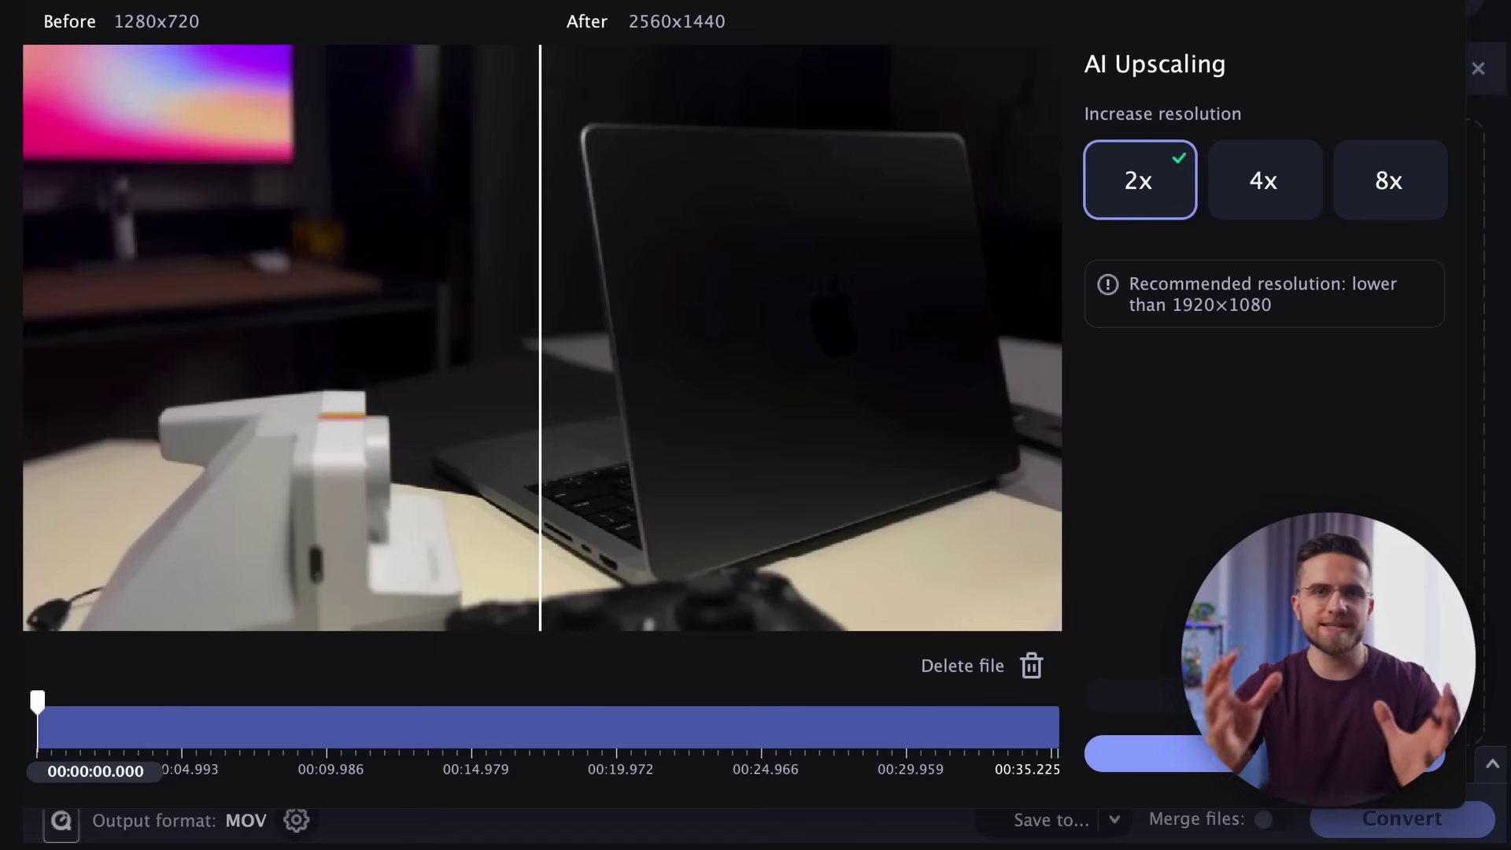
pyautogui.click(1408, 747)
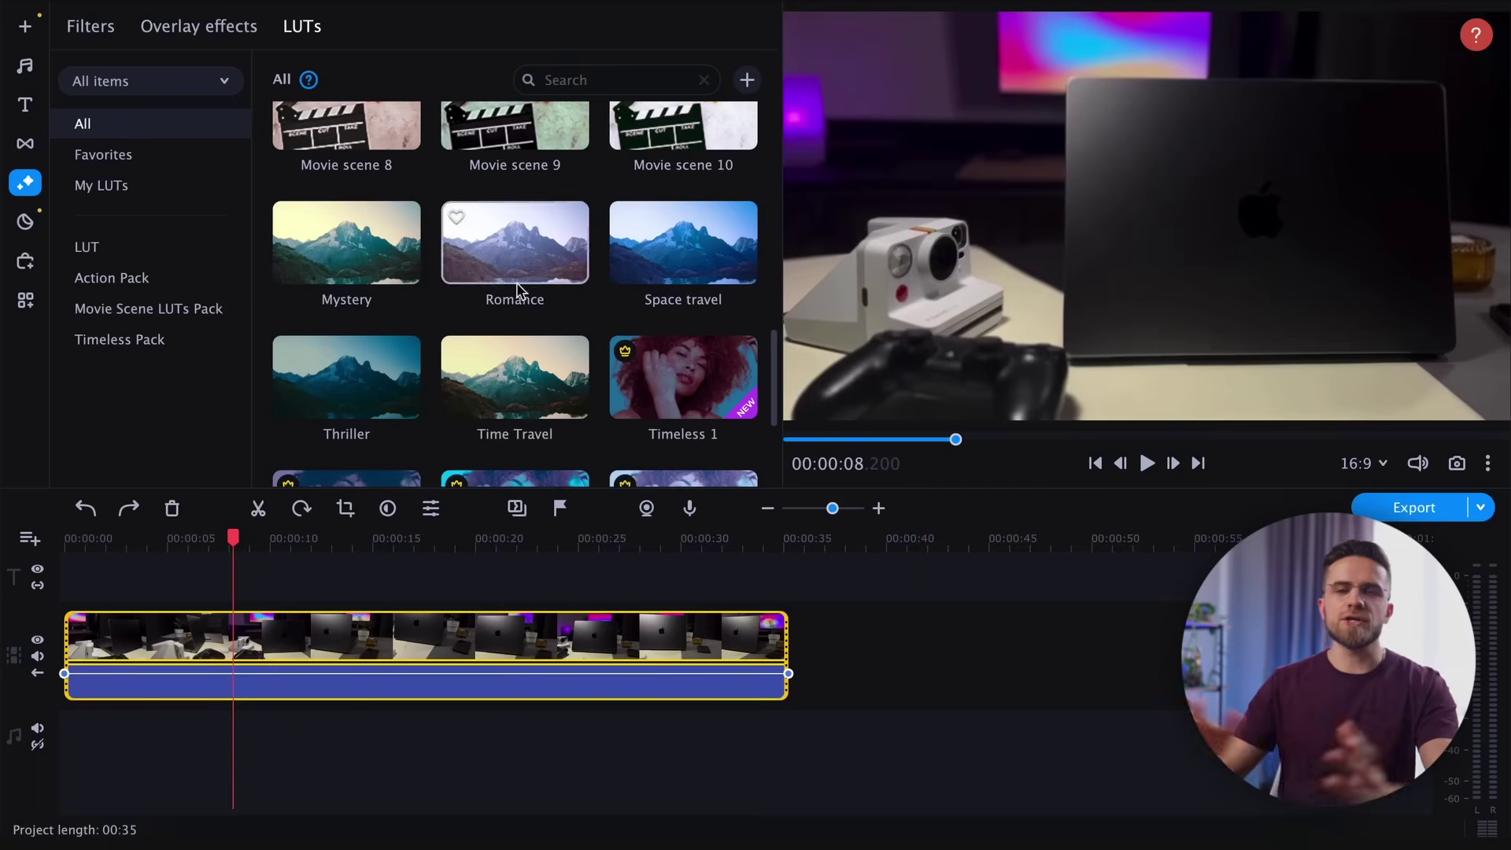
# - Scroll past the LUTs and bring up Color adjustments presets like Auto Contrast and Magic Enhance
pyautogui.scroll(-2, 643, 297)
pyautogui.scroll(-1, 643, 296)
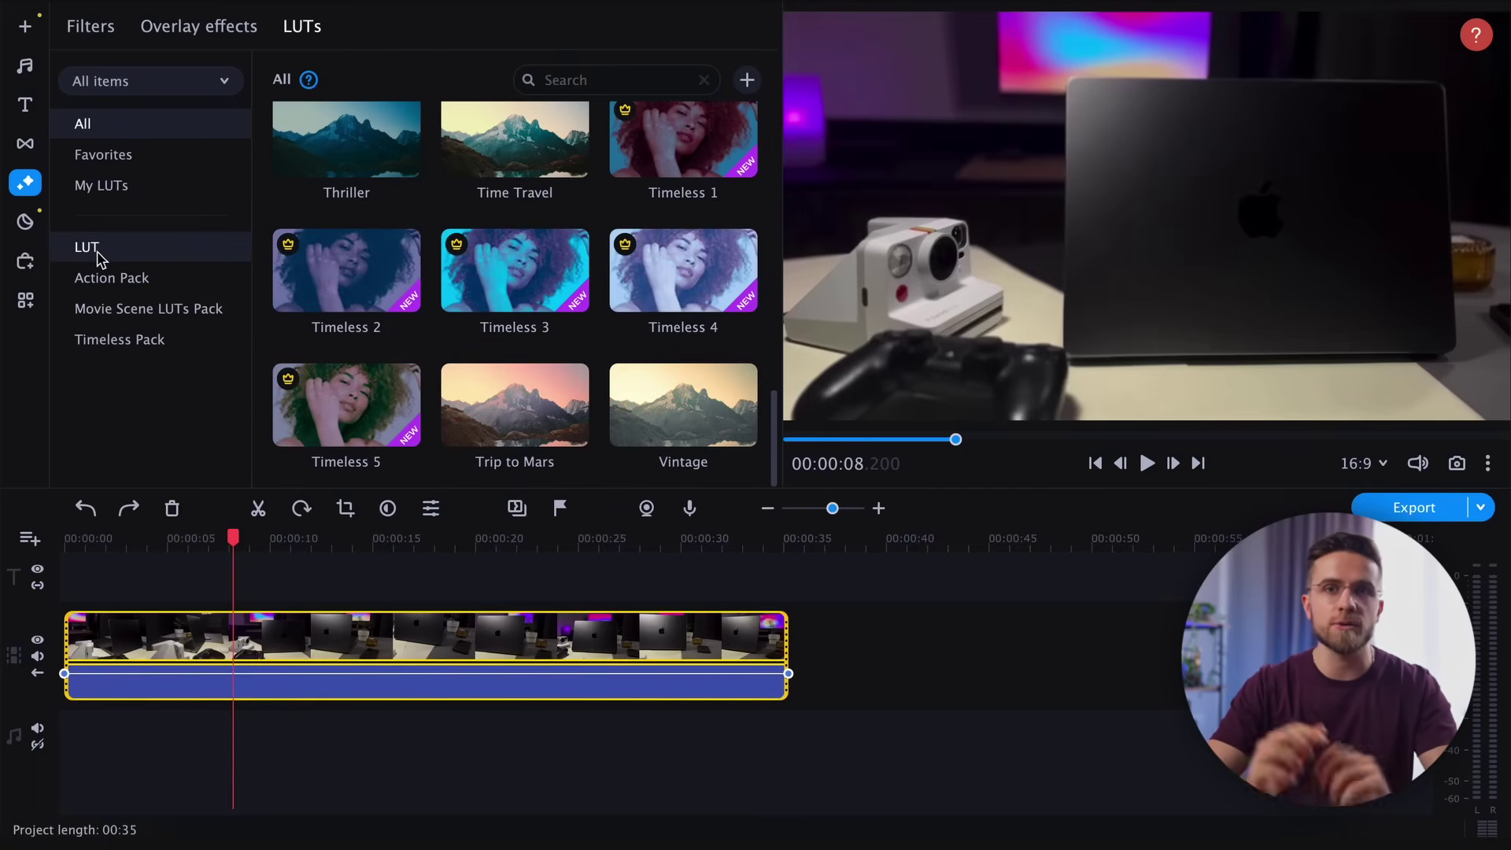
pyautogui.click(32, 299)
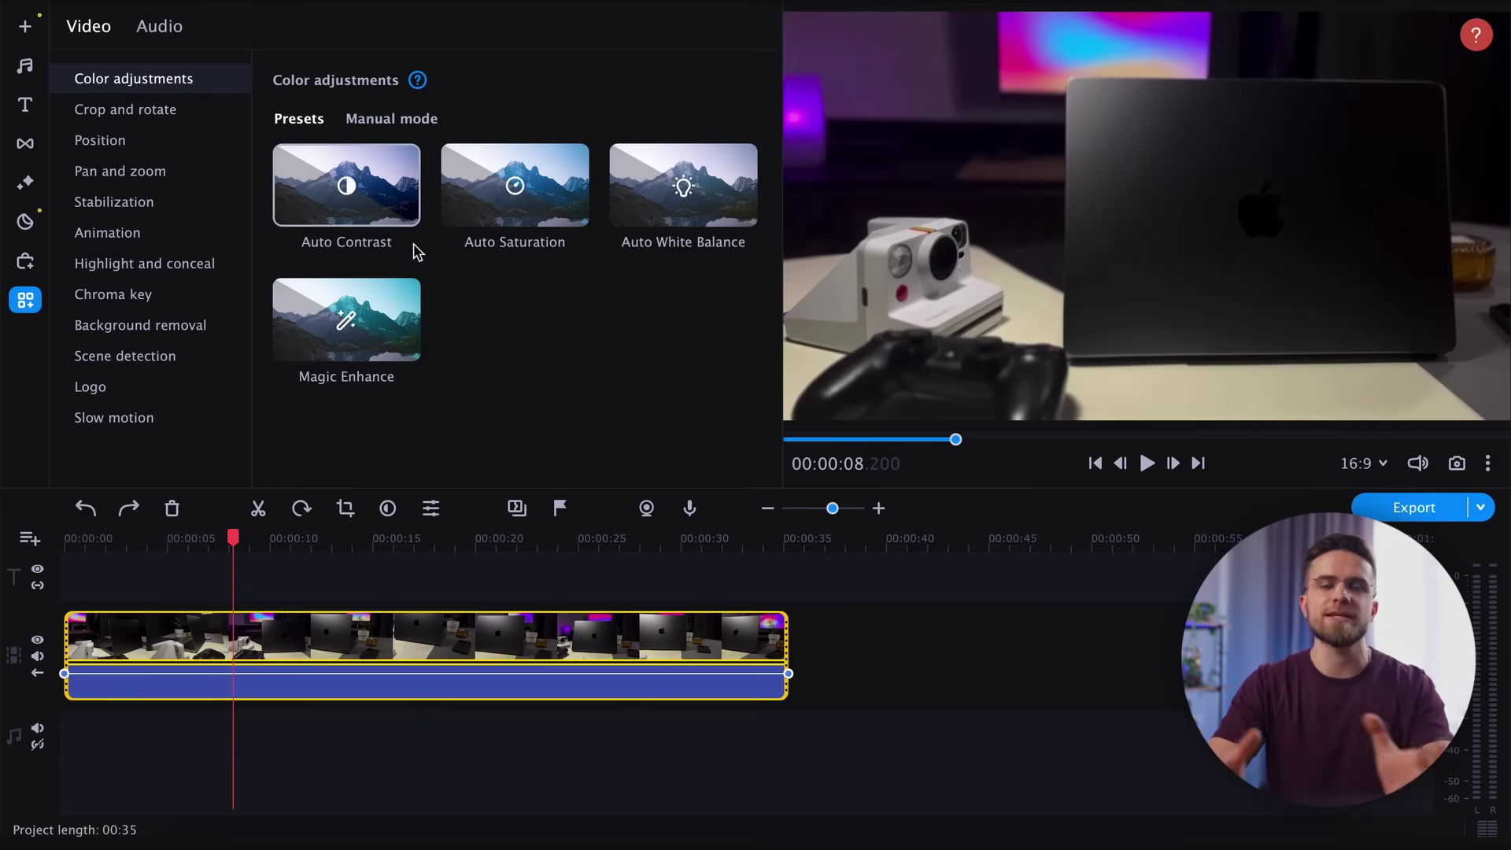
# - In Manual mode, set Brightness 47, Contrast 89, Saturation 1,17, Highlights −6 and Shadows 29
pyautogui.click(391, 118)
pyautogui.moveTo(542, 191); pyautogui.dragTo(625, 229)
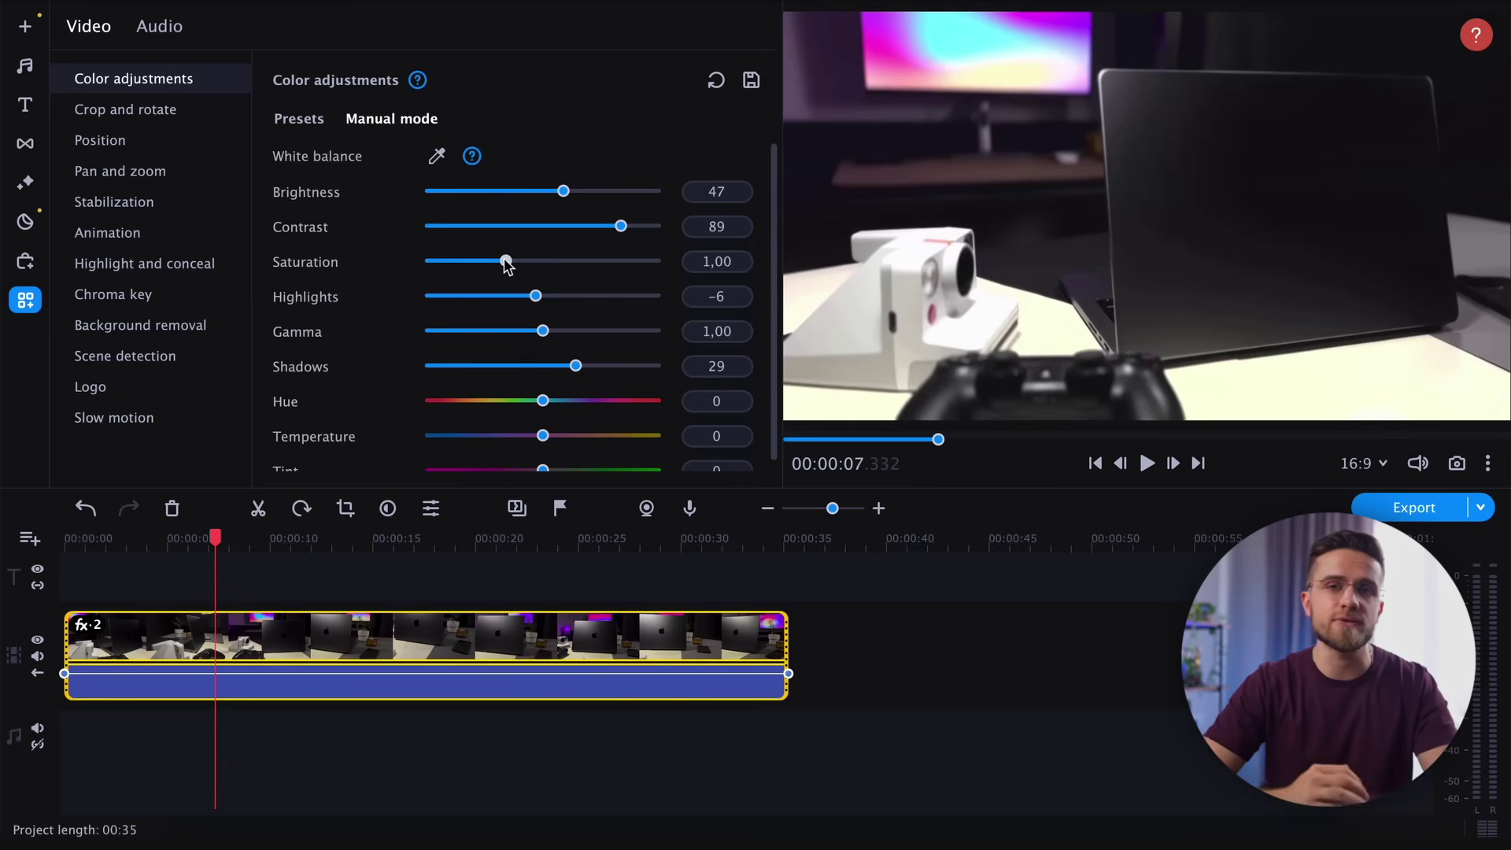
pyautogui.moveTo(506, 264); pyautogui.dragTo(514, 263)
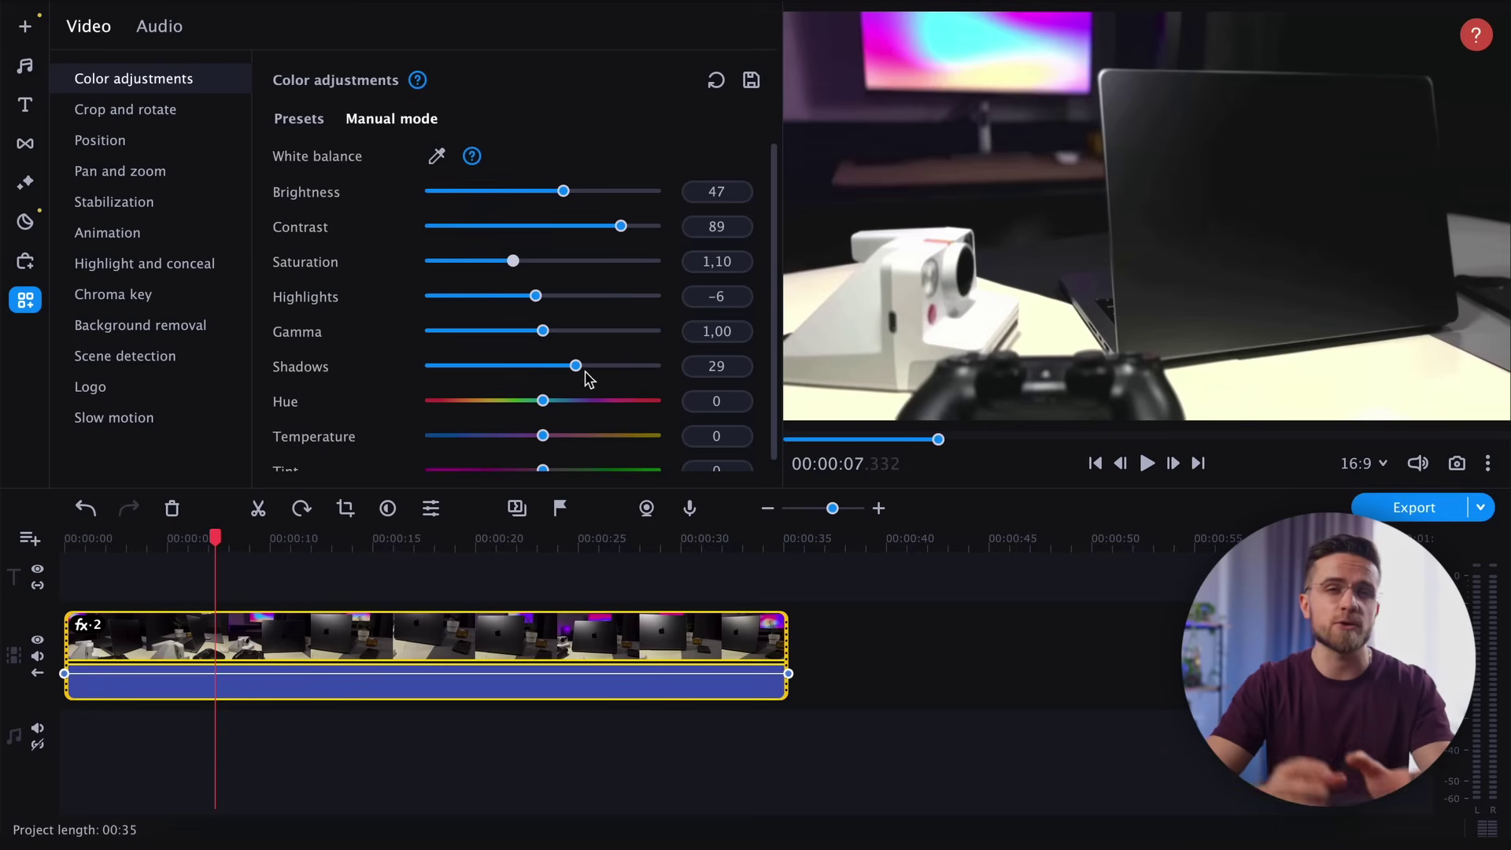
pyautogui.scroll(-1, 560, 403)
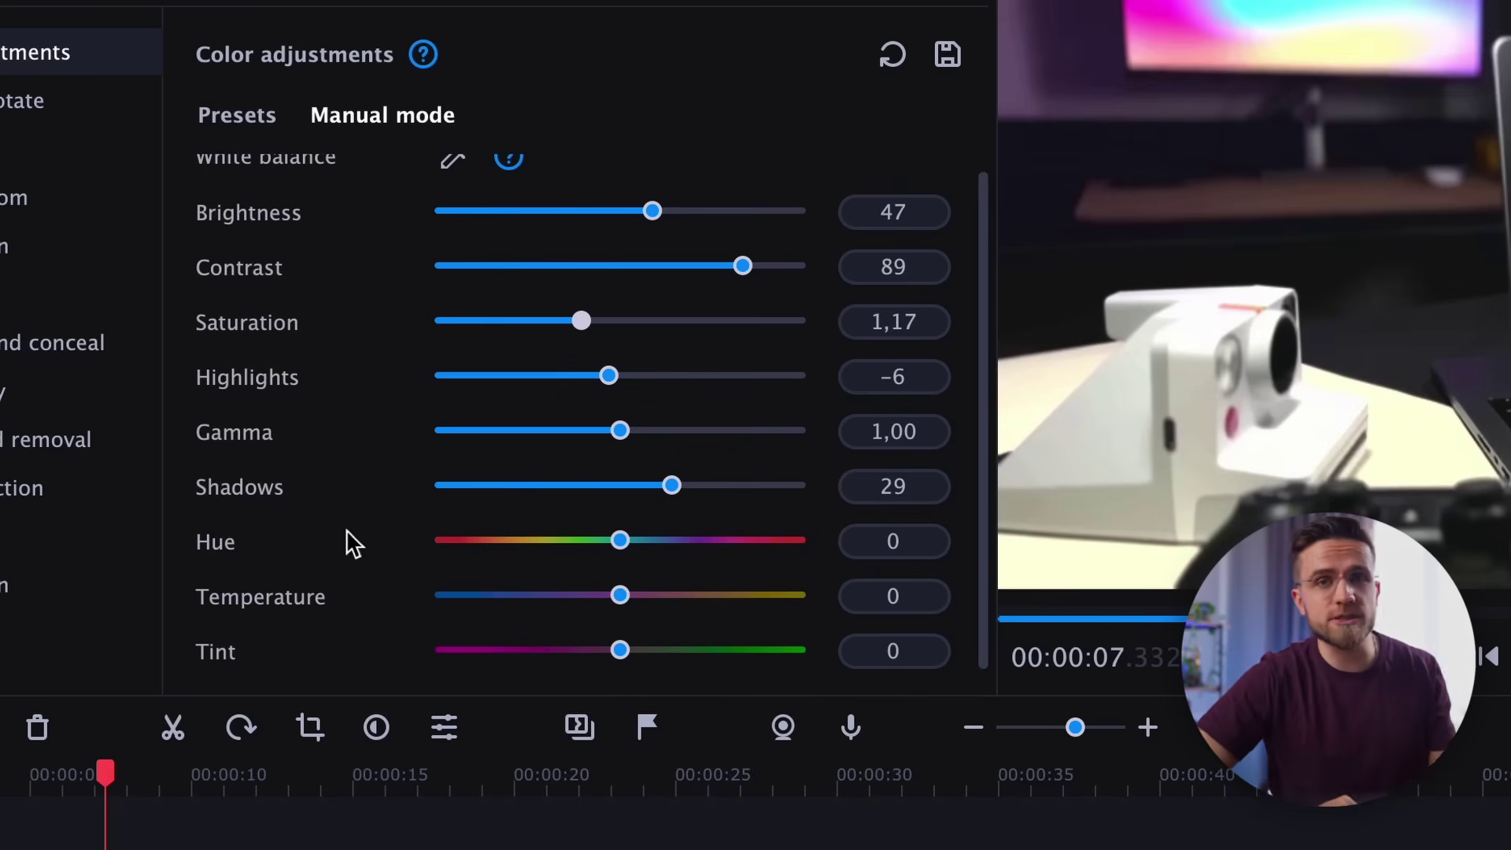
pyautogui.scroll(1, 354, 524)
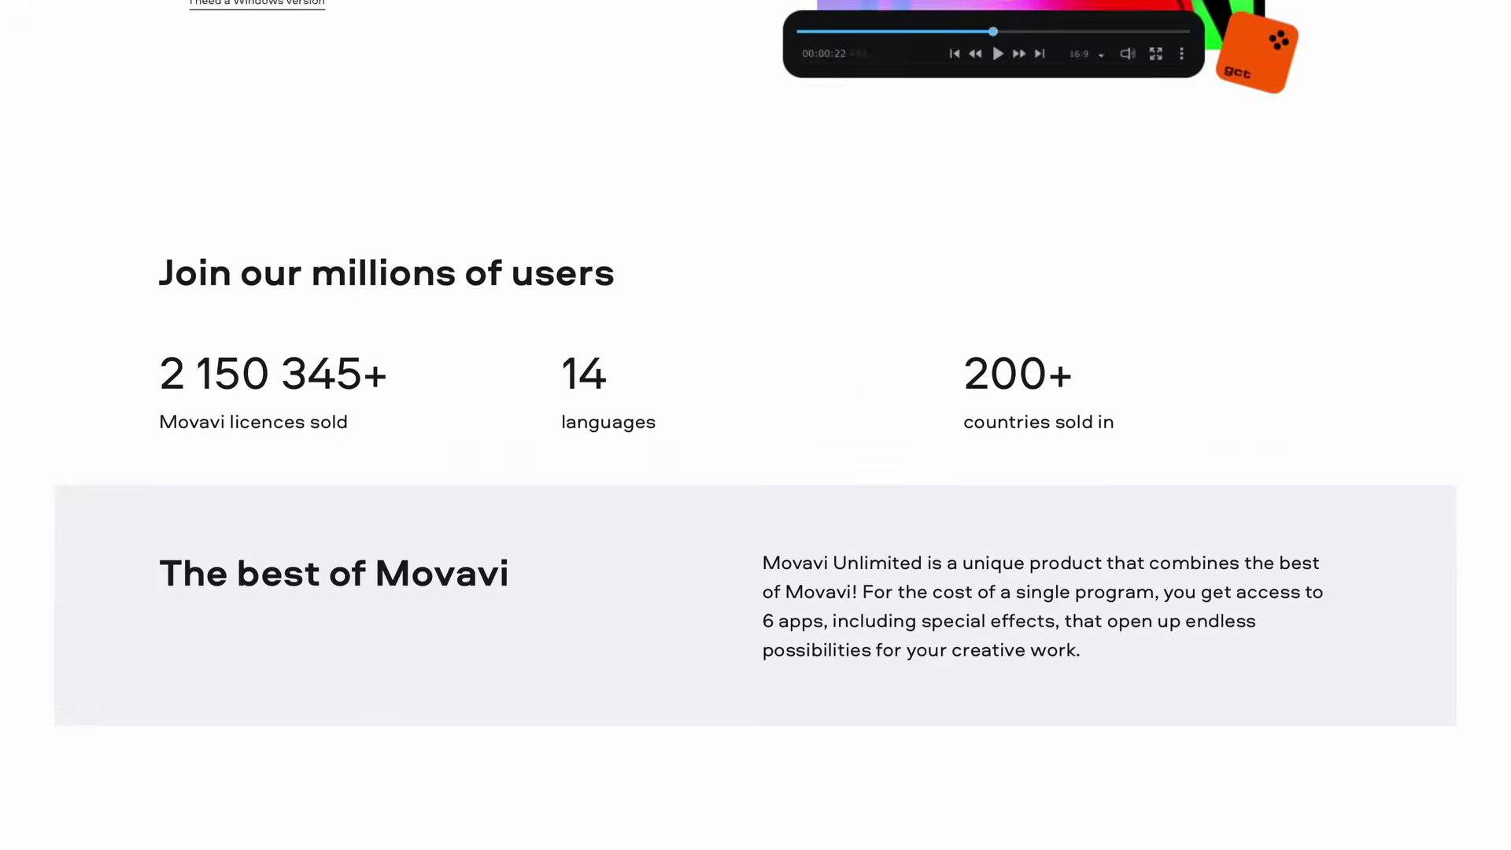
# - Scroll down through the Movavi Unlimited page
pyautogui.scroll(-7, 755, 425)
pyautogui.scroll(-8, 756, 425)
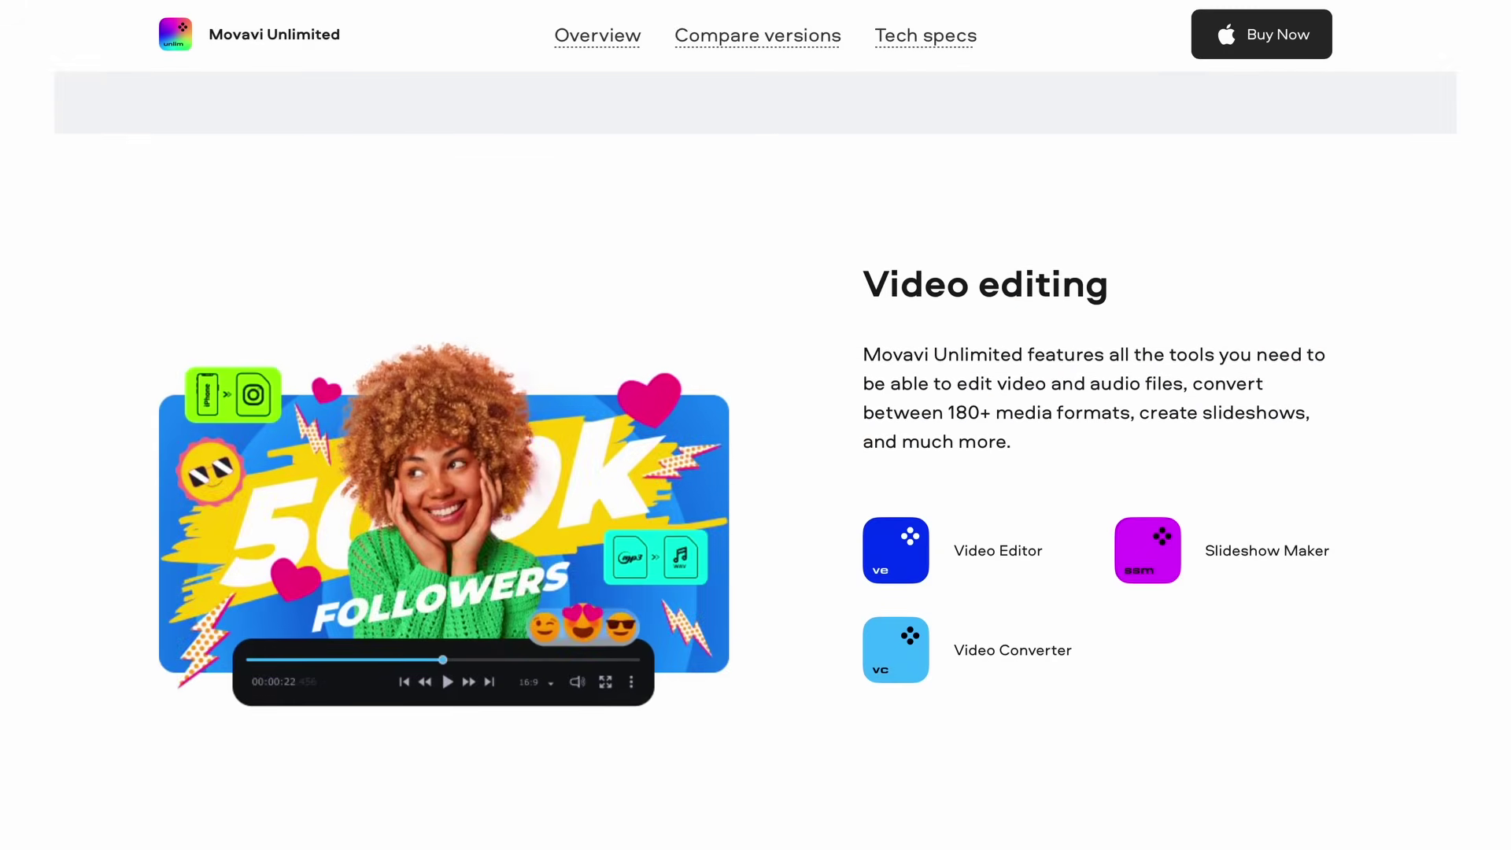
pyautogui.scroll(-14, 755, 425)
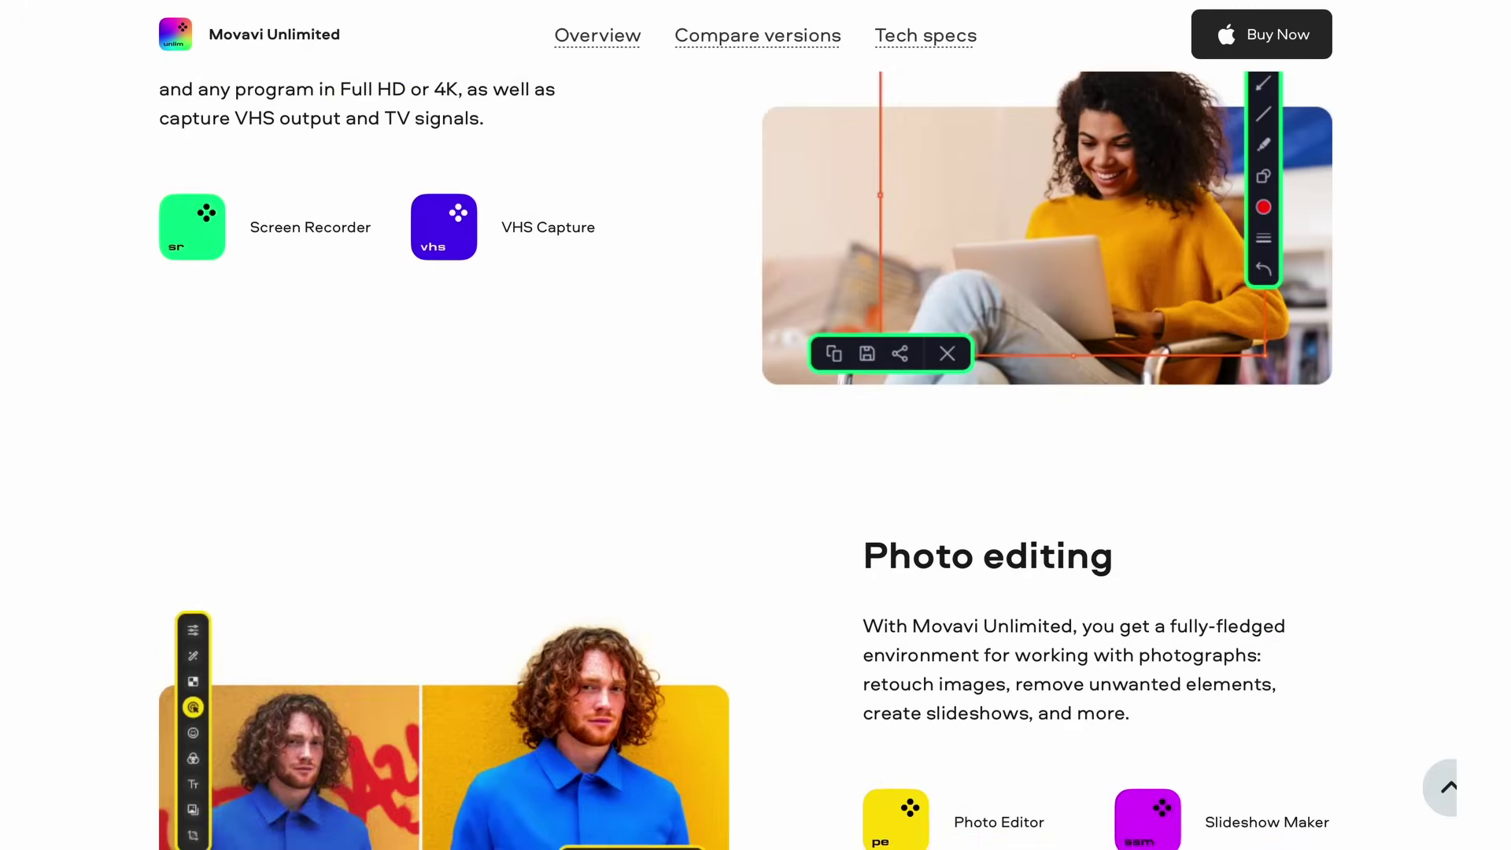
pyautogui.scroll(-17, 755, 425)
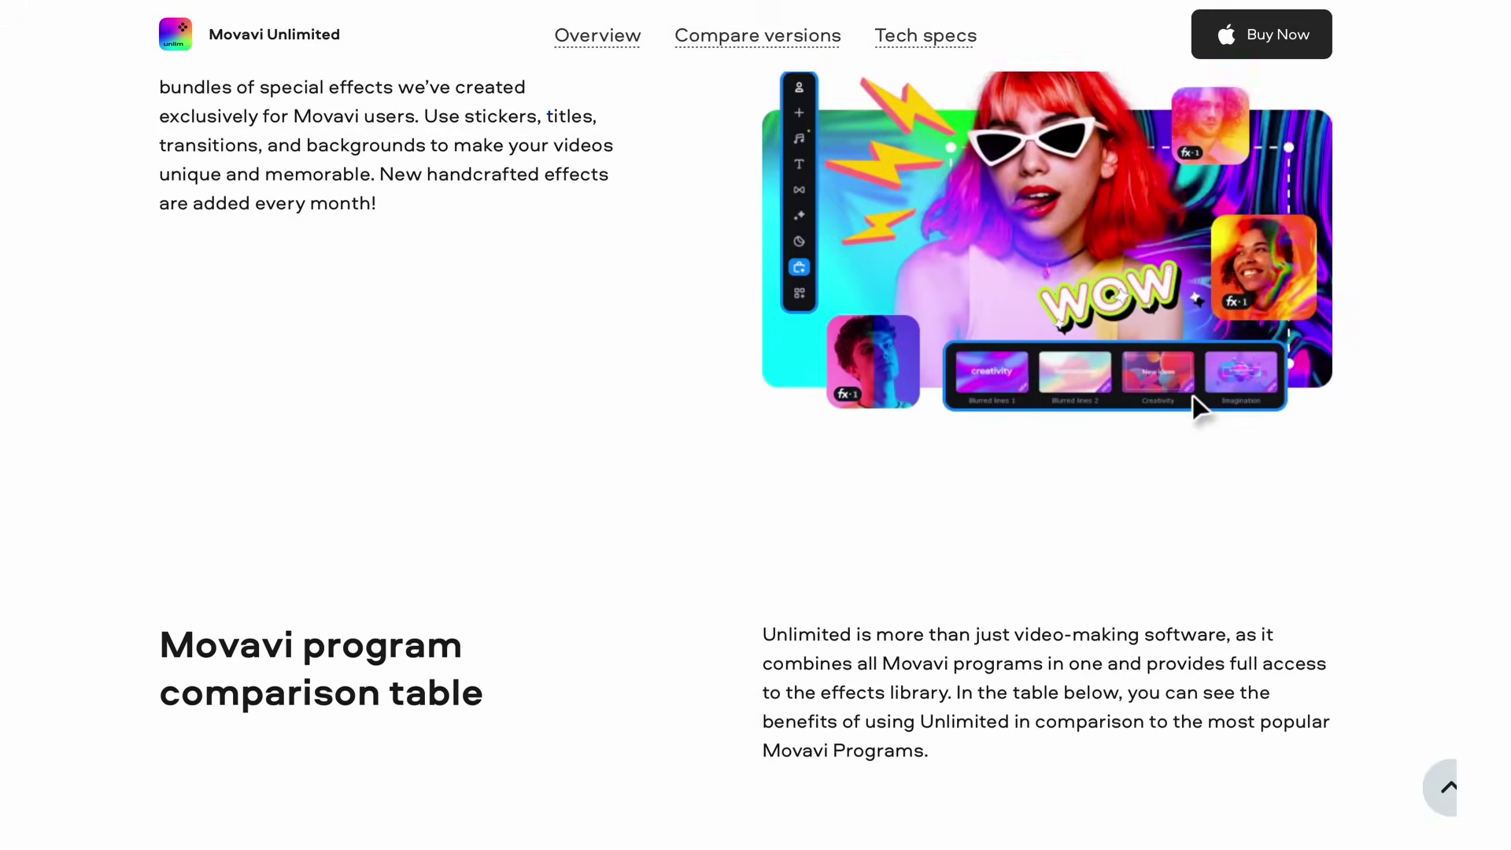
pyautogui.scroll(-11, 755, 425)
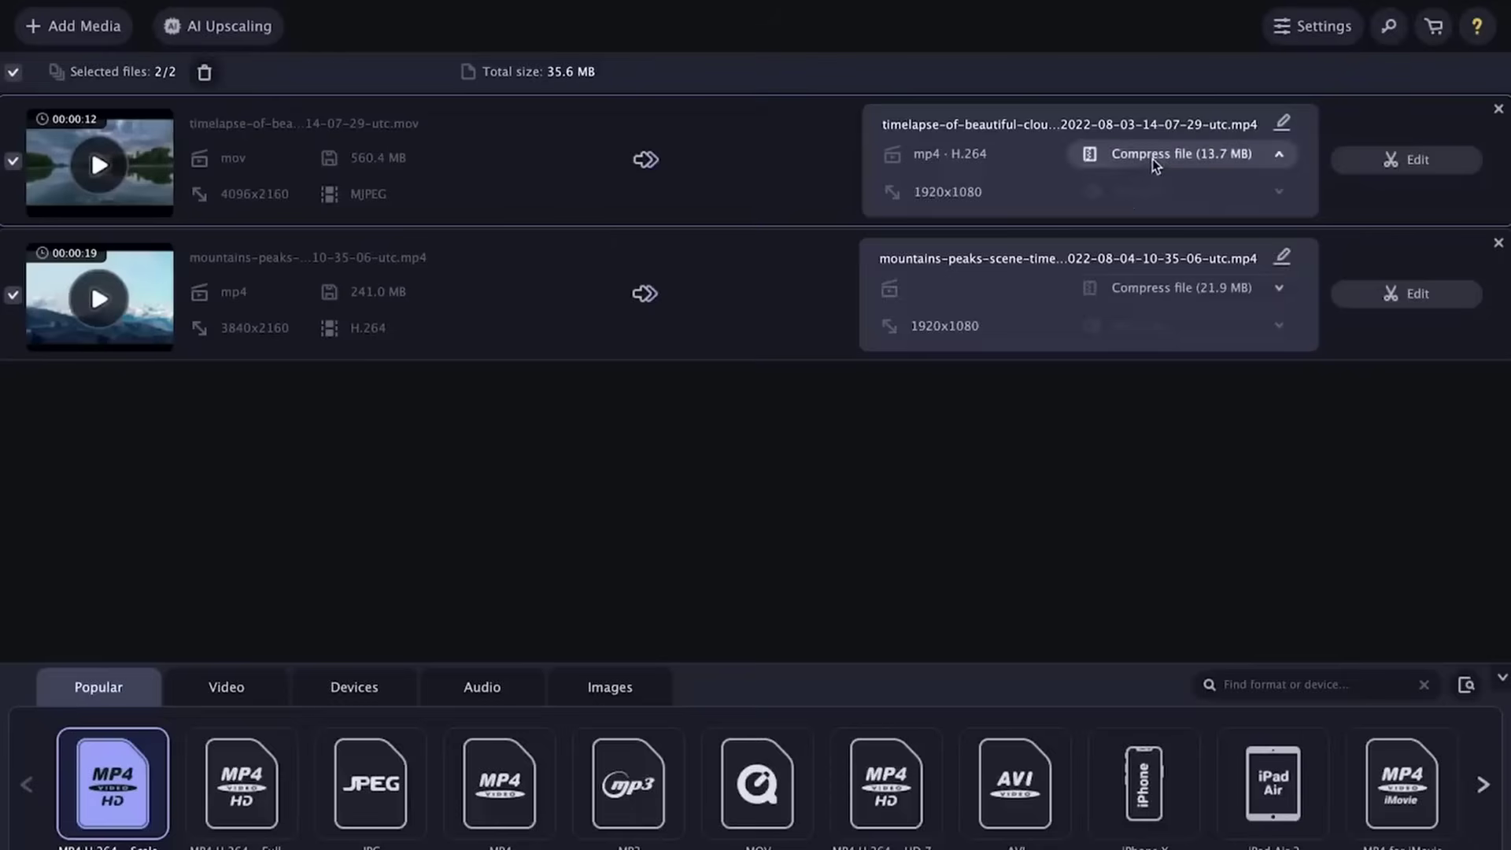
# - Browse the Effects Store's packs, such as VHS Intro Pack and Blockbuster Pack
pyautogui.click(1152, 155)
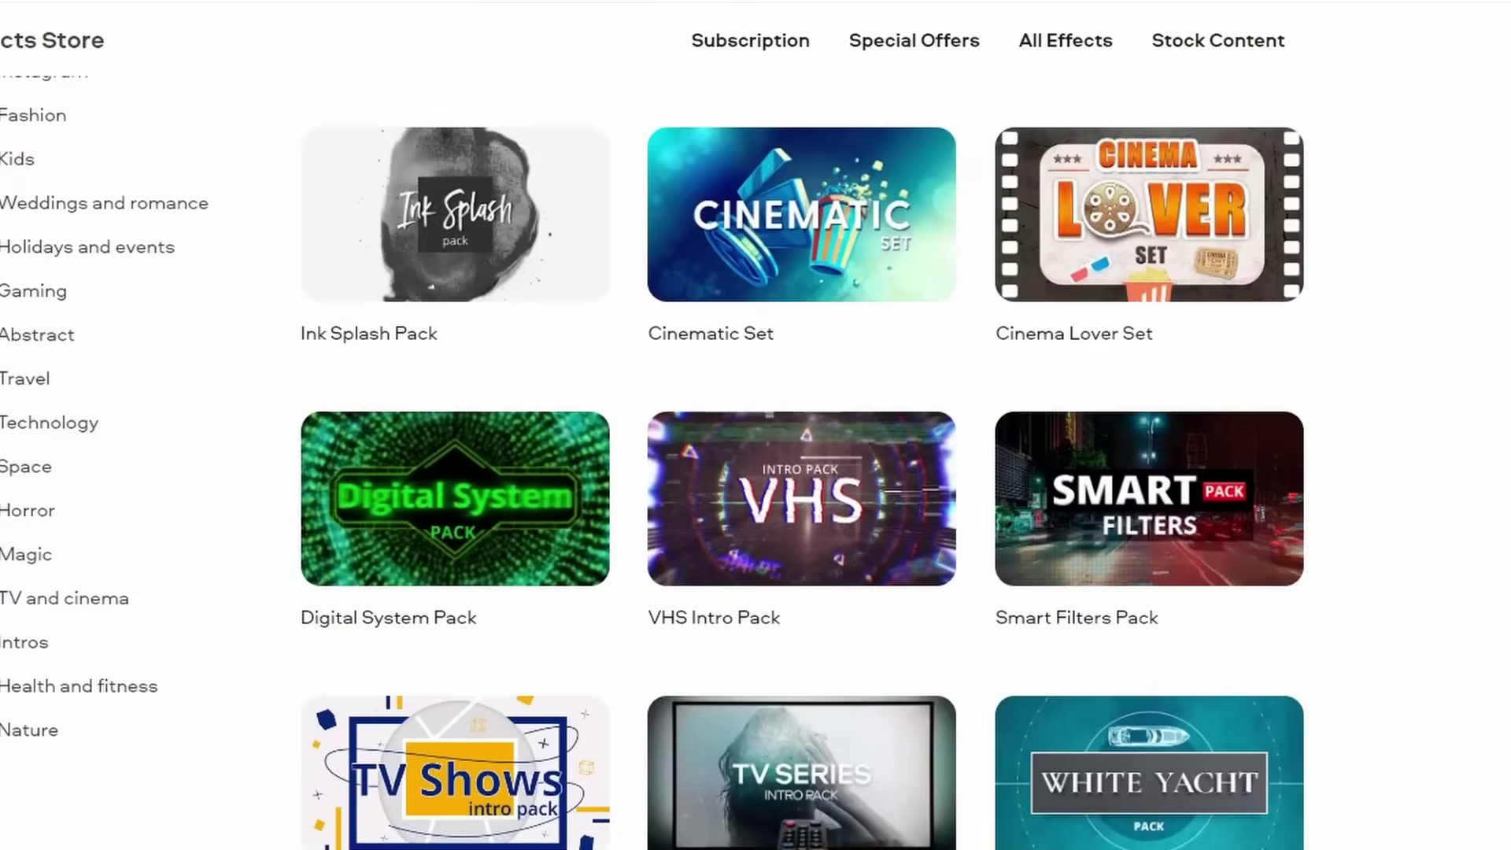
pyautogui.scroll(-4, 802, 465)
pyautogui.scroll(-1, 981, 506)
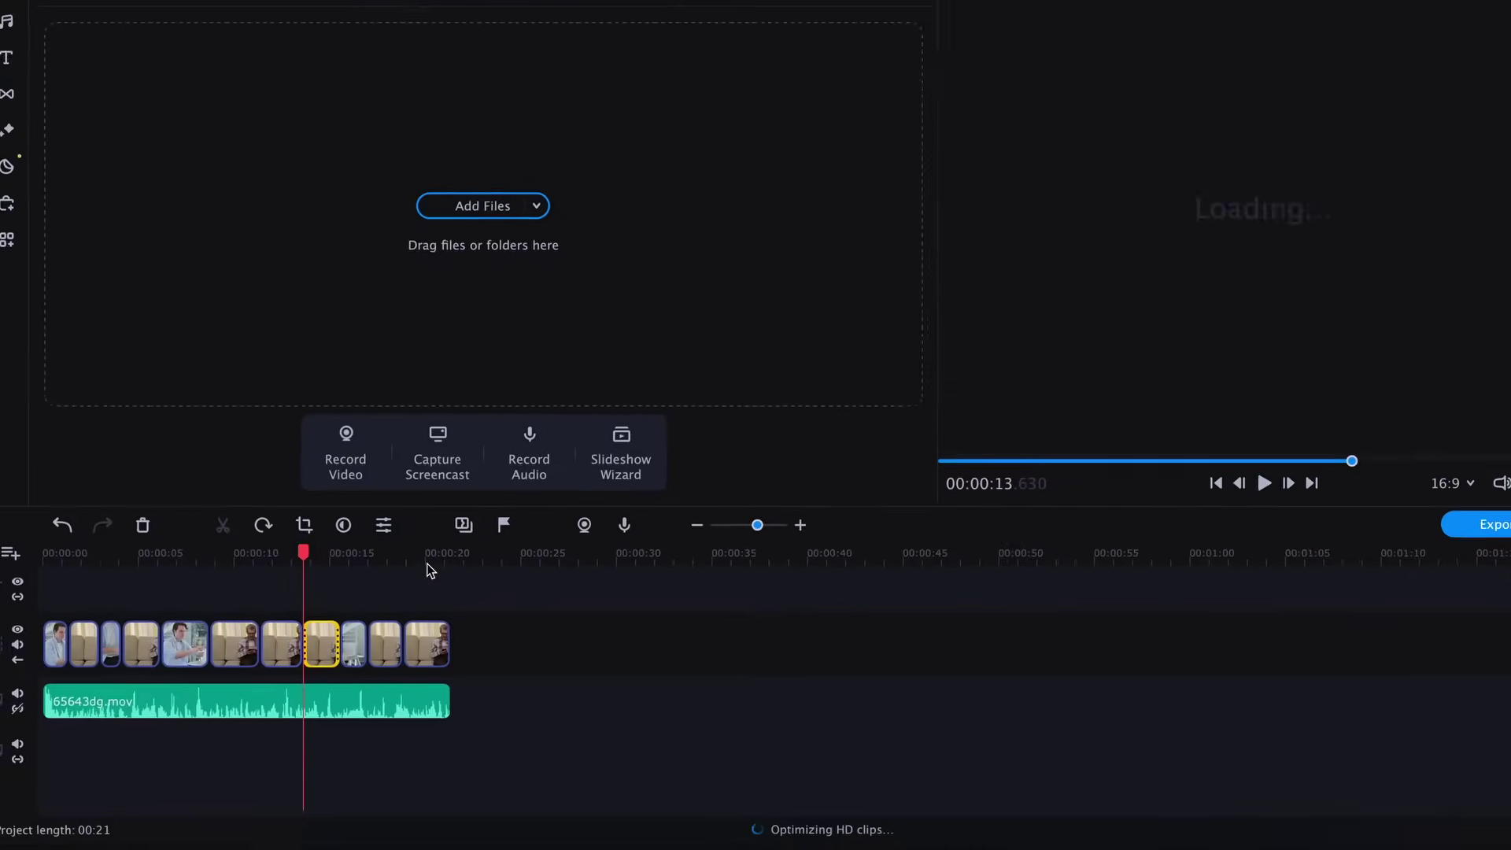
# - Place the playhead near 00:00:20 and select the last clip of the 21-second project
pyautogui.click(476, 523)
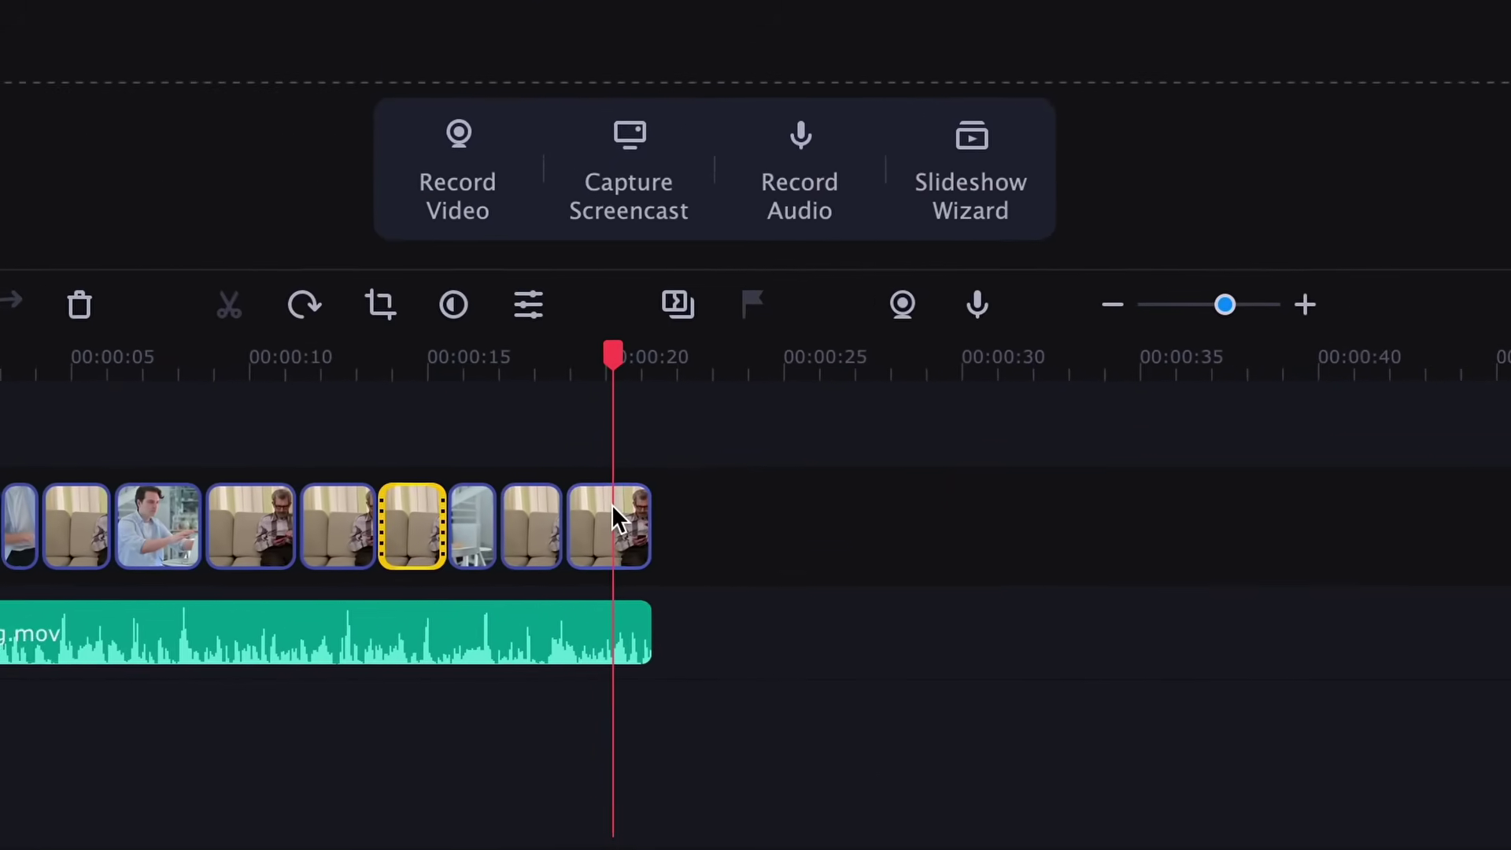
pyautogui.click(461, 599)
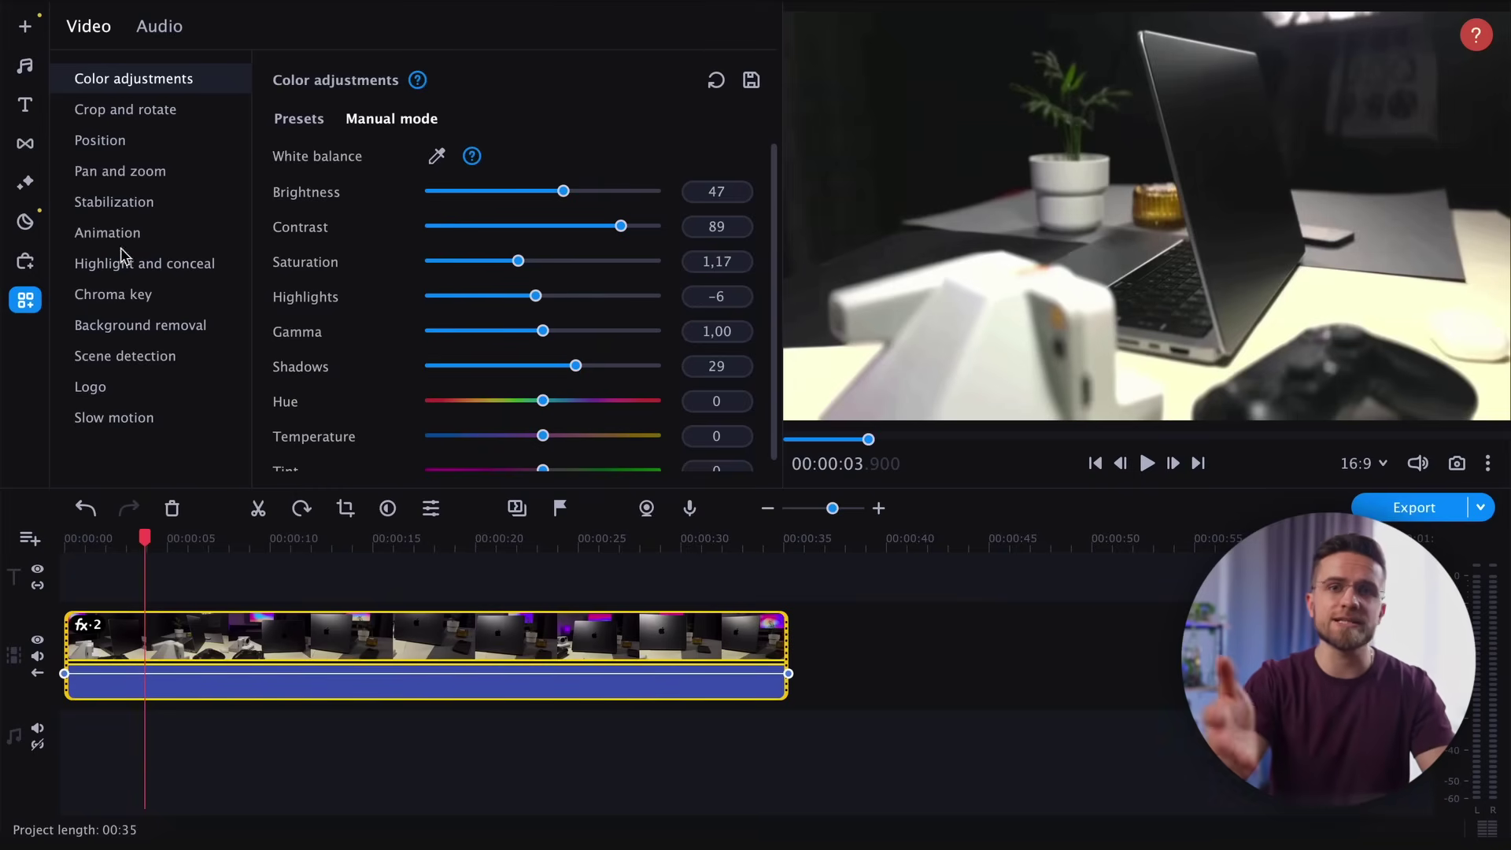
# - Stabilize the laptop clip with Accuracy 15 and Shaking 5
pyautogui.click(119, 203)
pyautogui.click(330, 176)
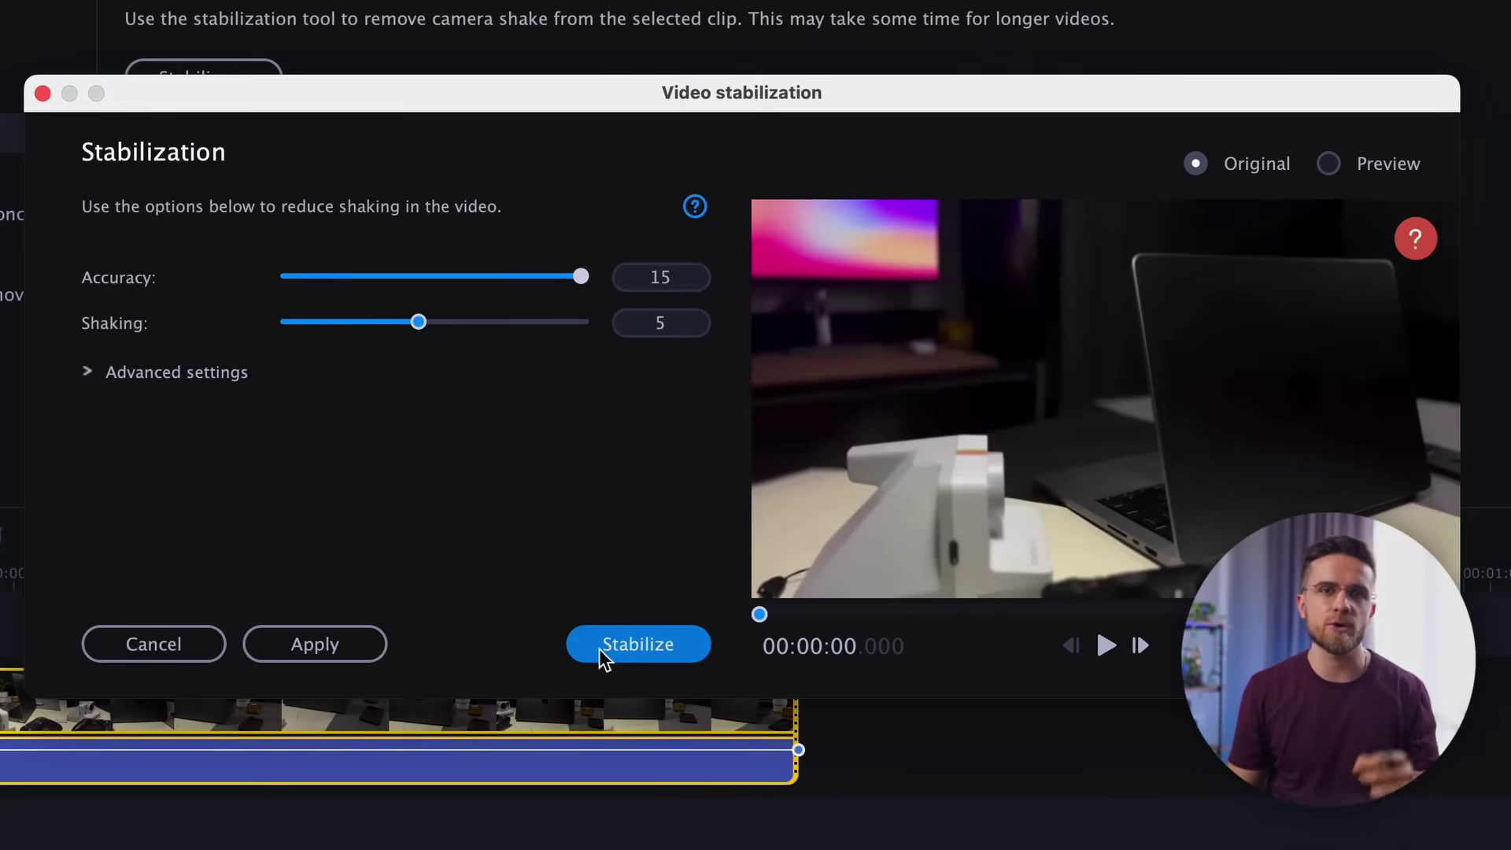
pyautogui.click(600, 646)
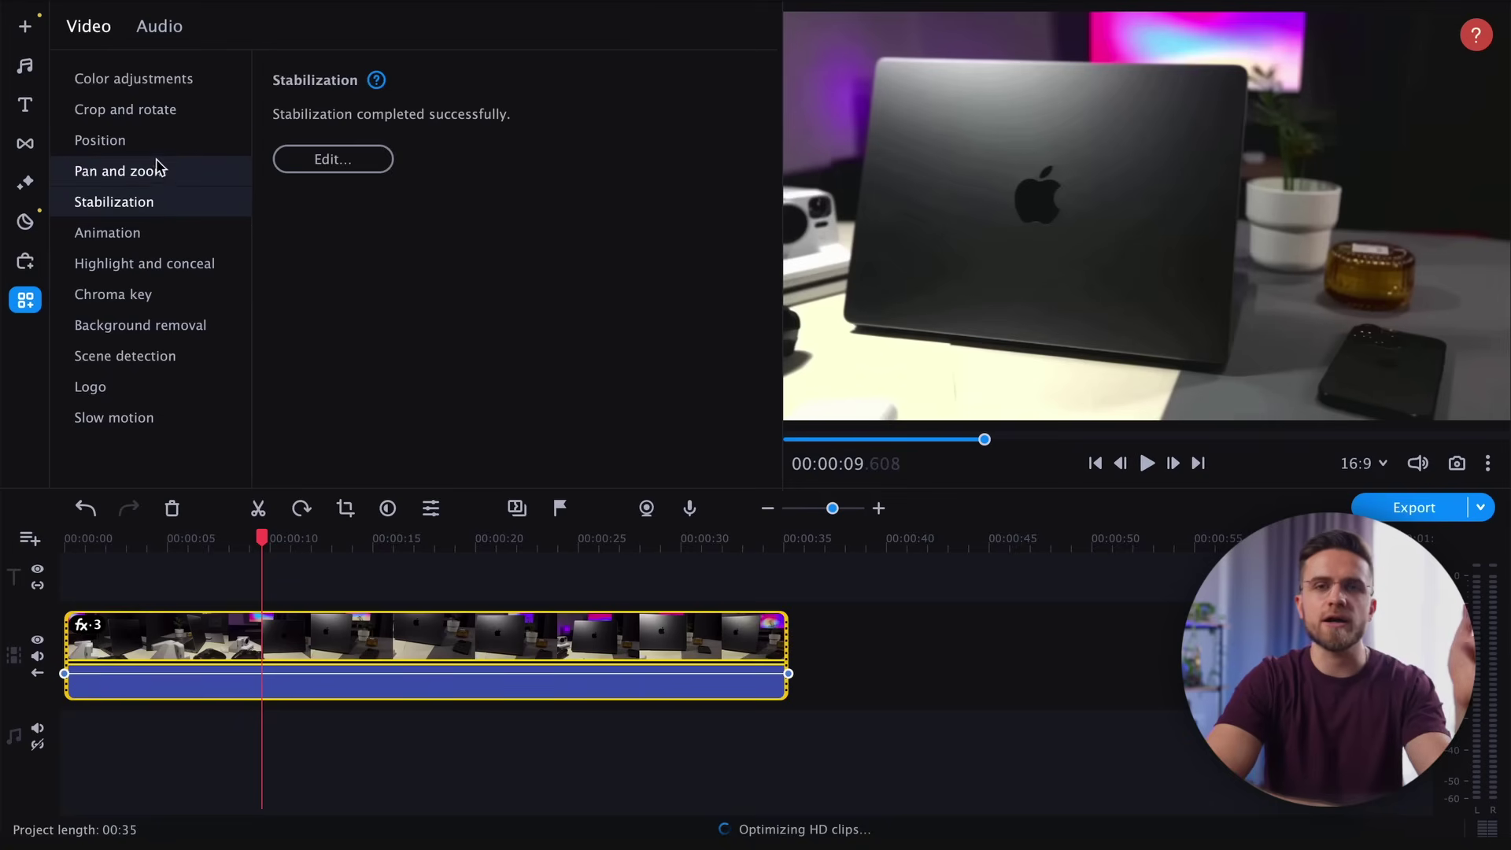
# - Set the clip's Speed to 80% in Clip properties, lengthening the project to 00:44
pyautogui.doubleClick(145, 634)
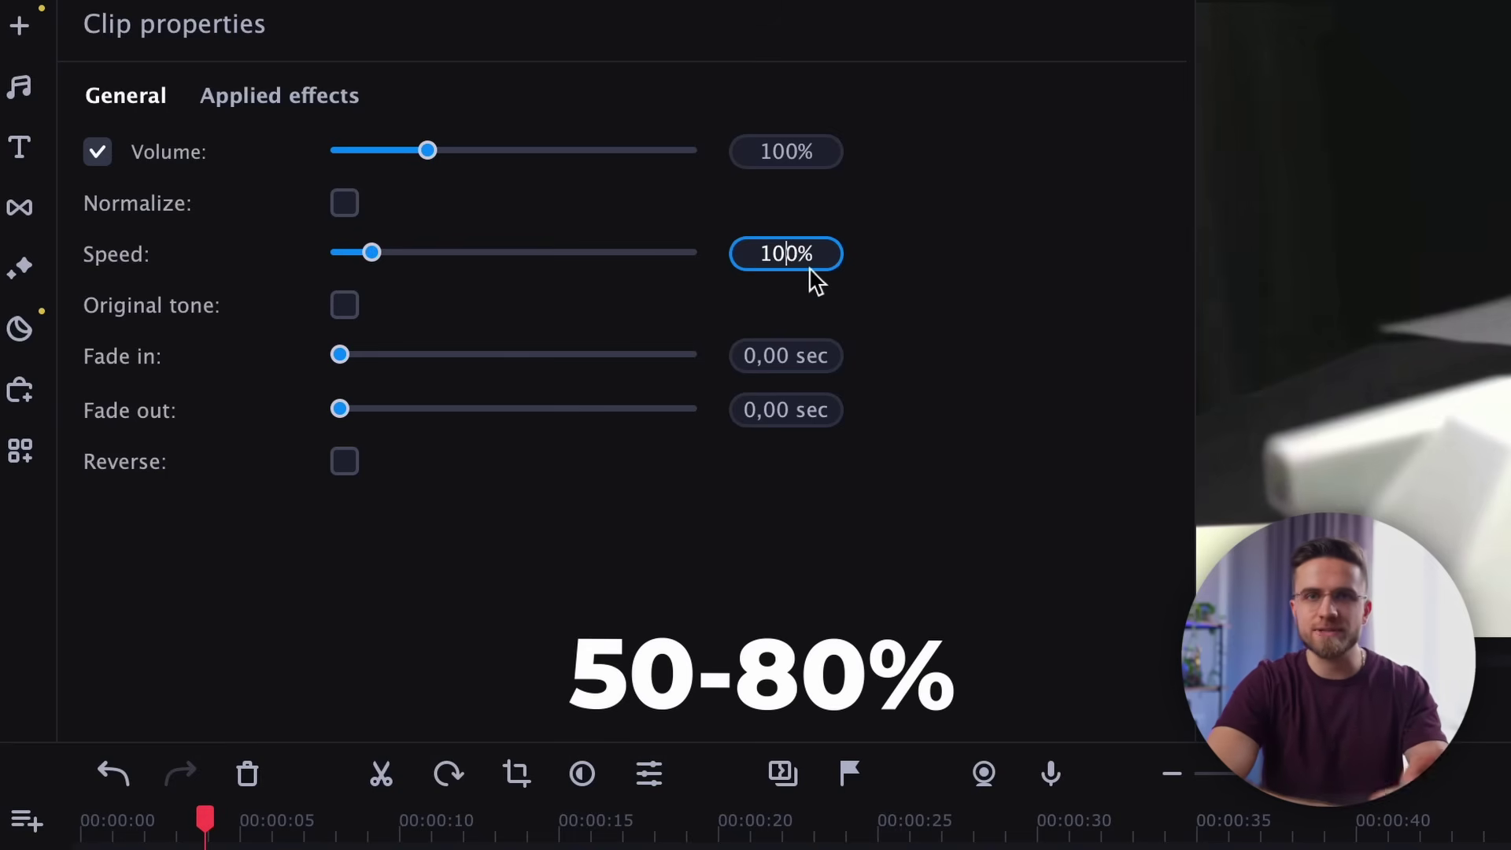
pyautogui.press('BackSpace')
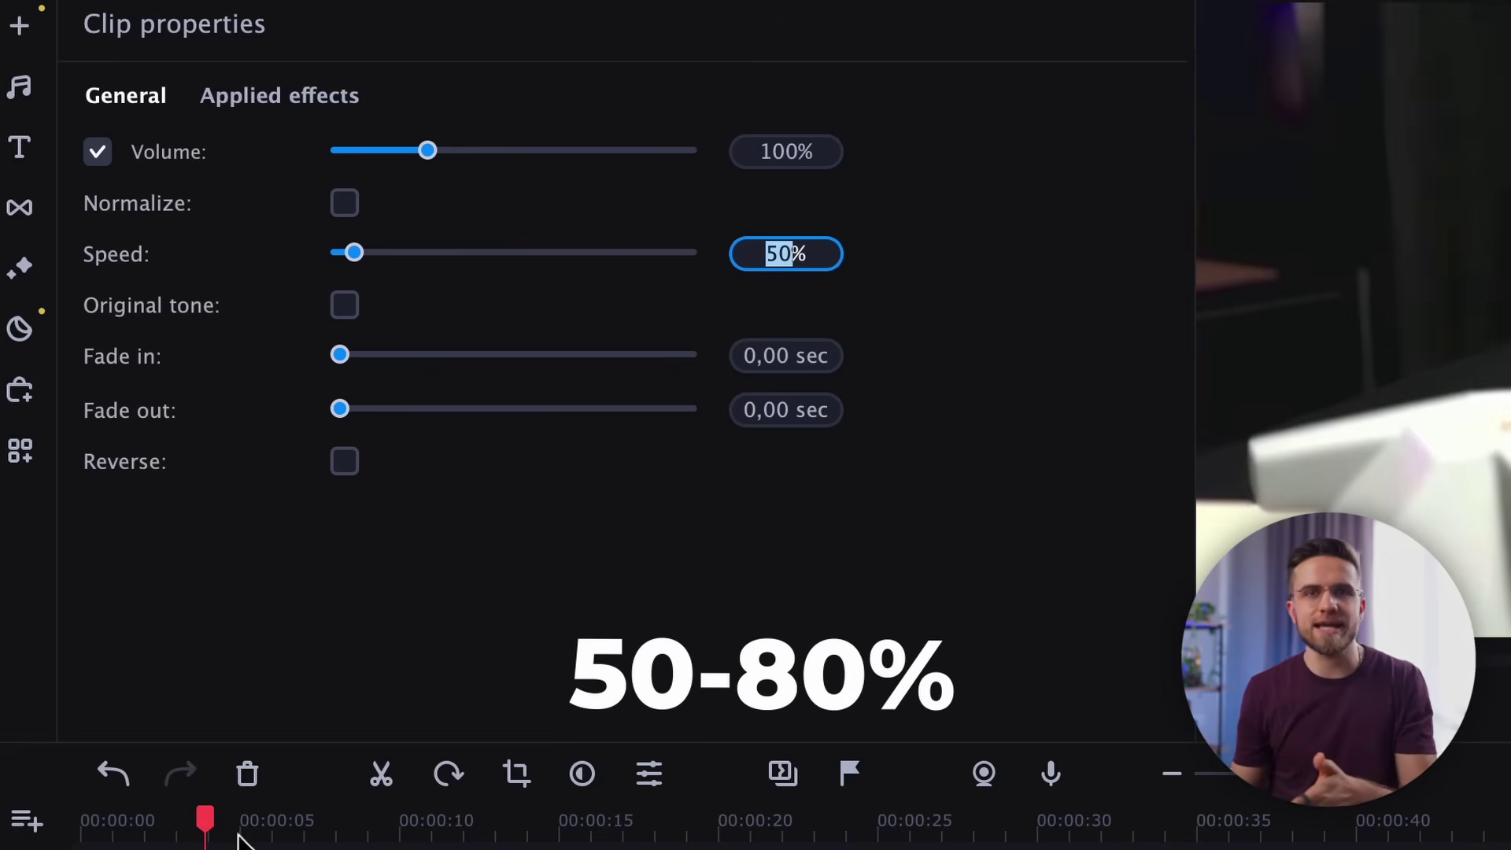
pyautogui.moveTo(206, 822); pyautogui.dragTo(119, 826)
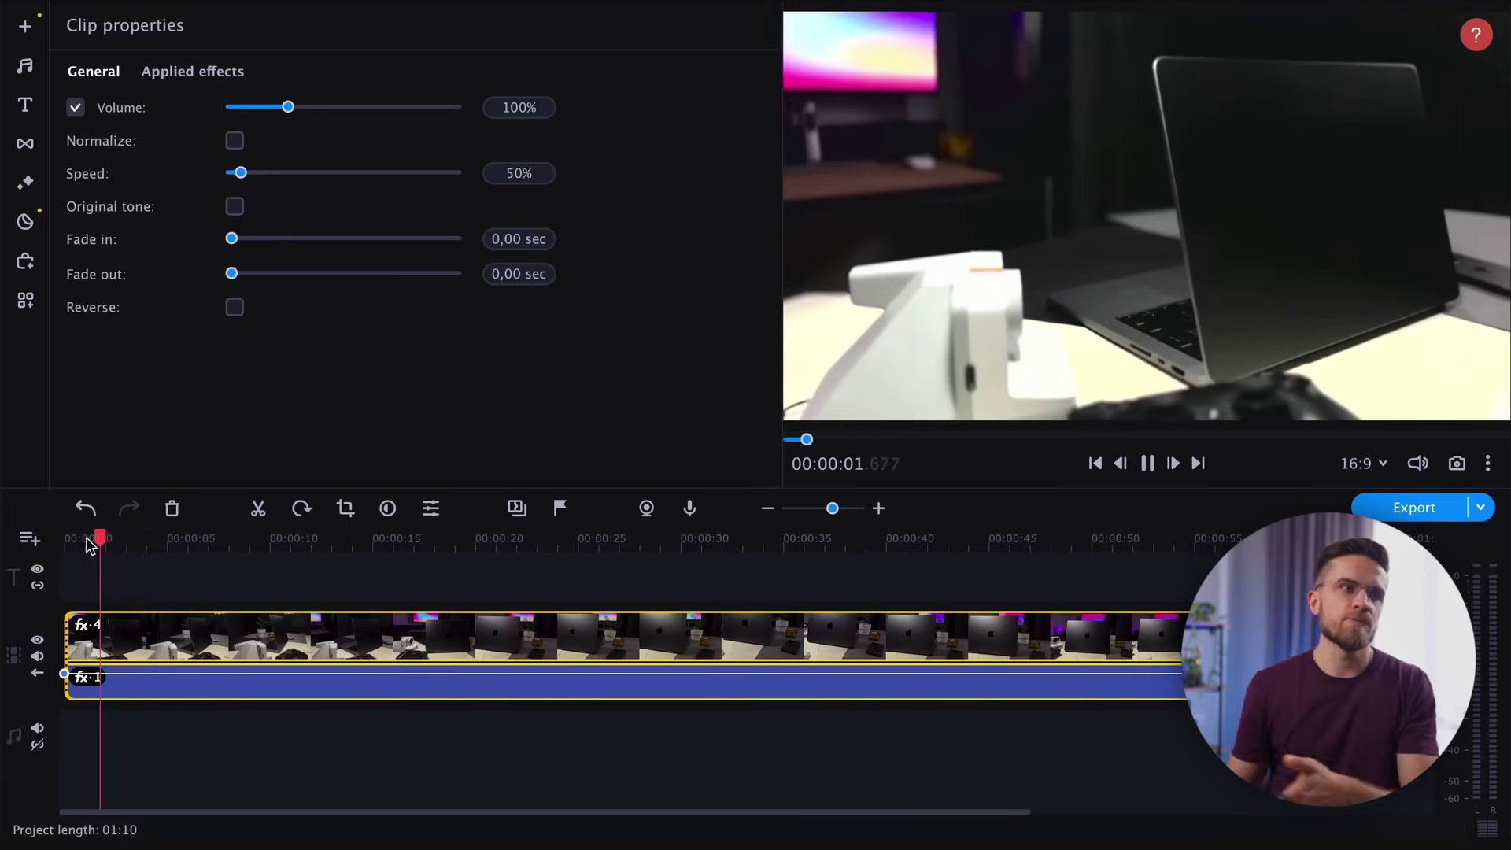
pyautogui.press('space')
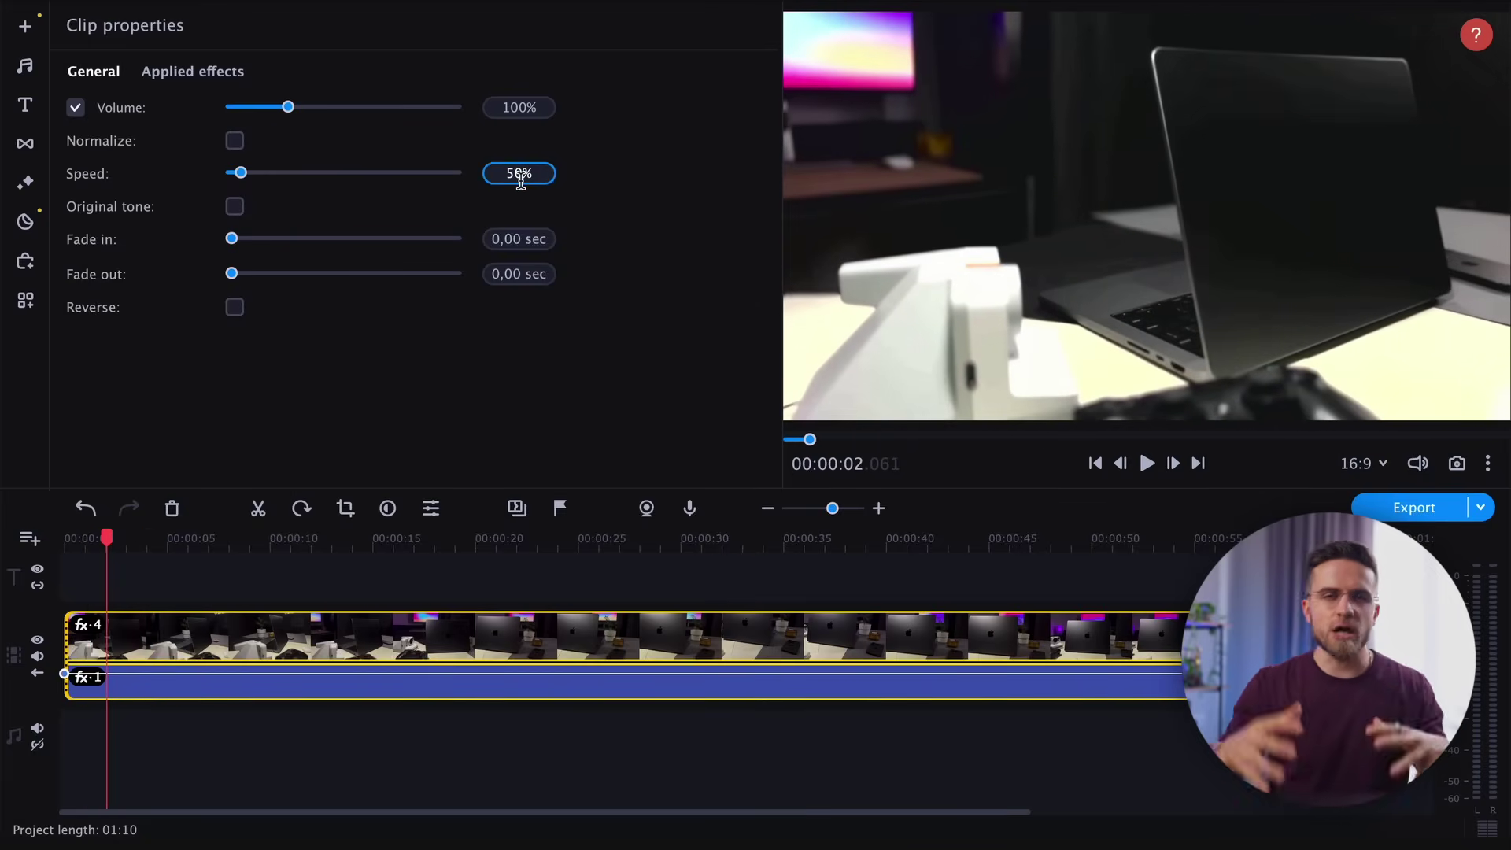
pyautogui.write('8')
pyautogui.press('Return')
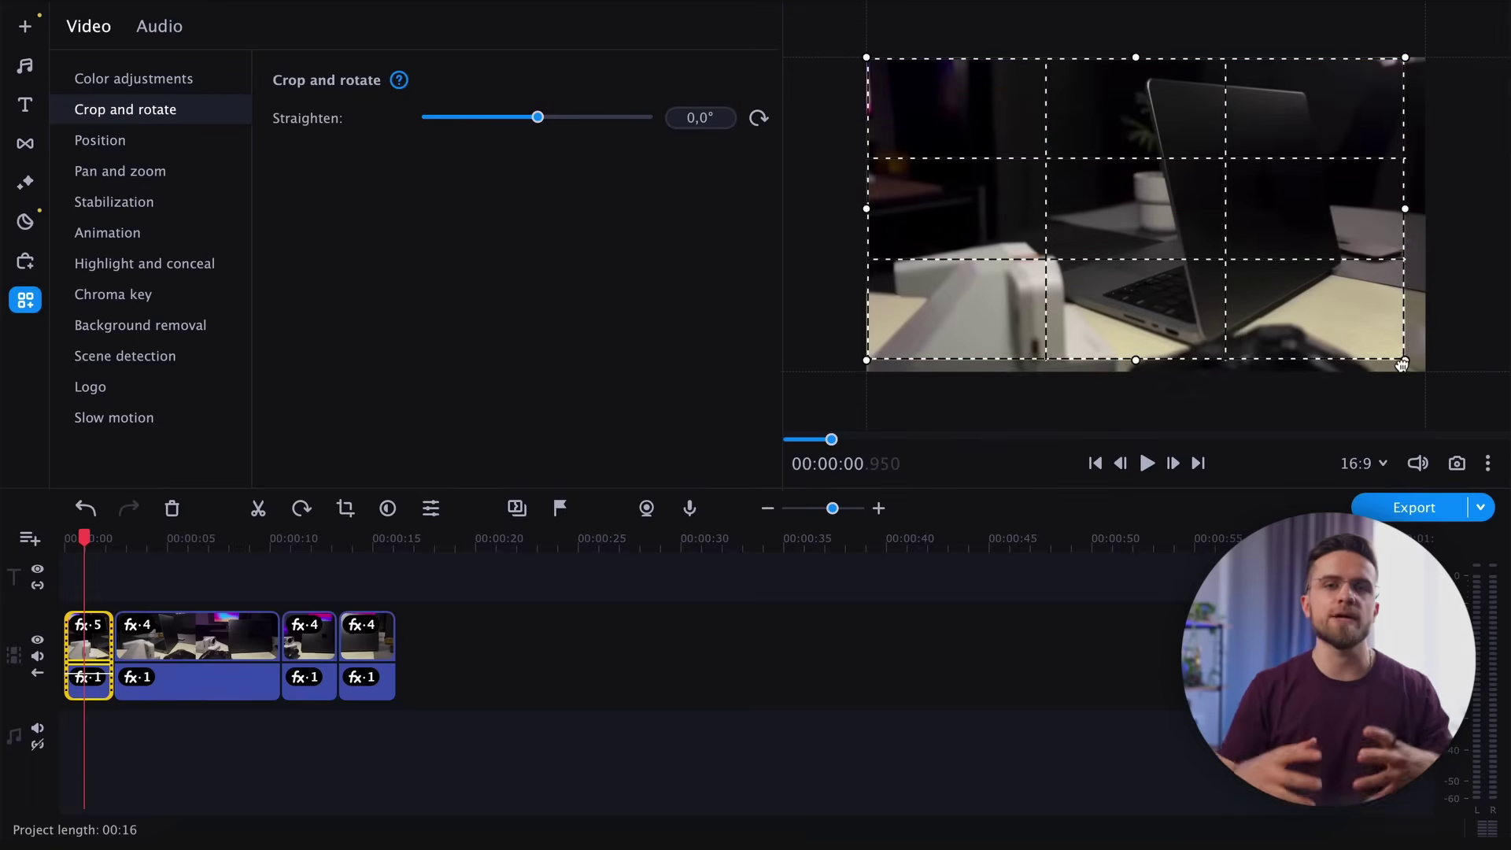
# - Stretch the crop box across the full width, lower its top edge, and shift it upward
pyautogui.moveTo(1401, 364); pyautogui.dragTo(1423, 372)
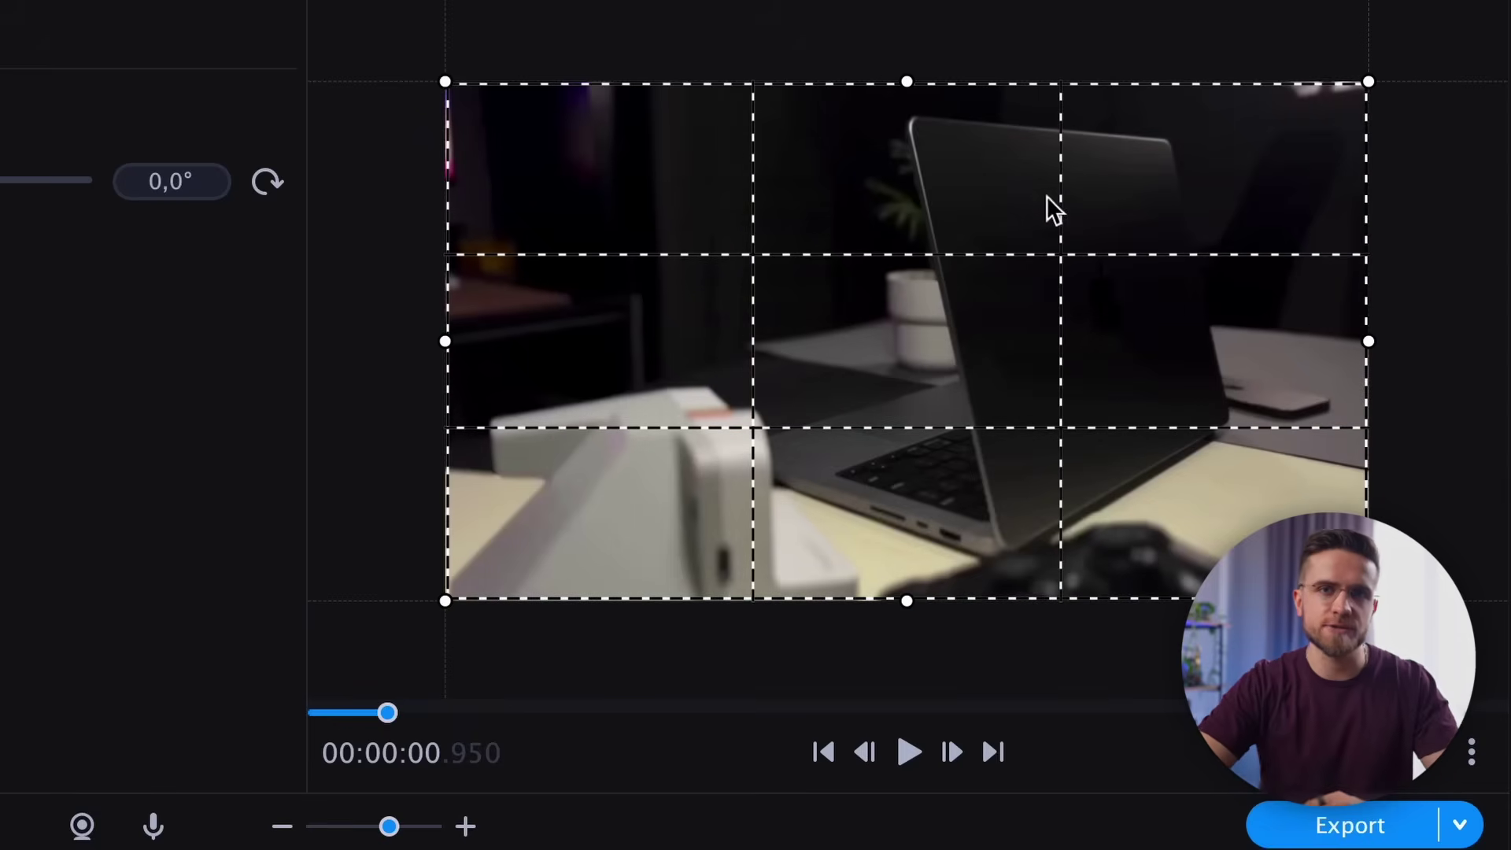
pyautogui.moveTo(912, 86); pyautogui.dragTo(913, 98)
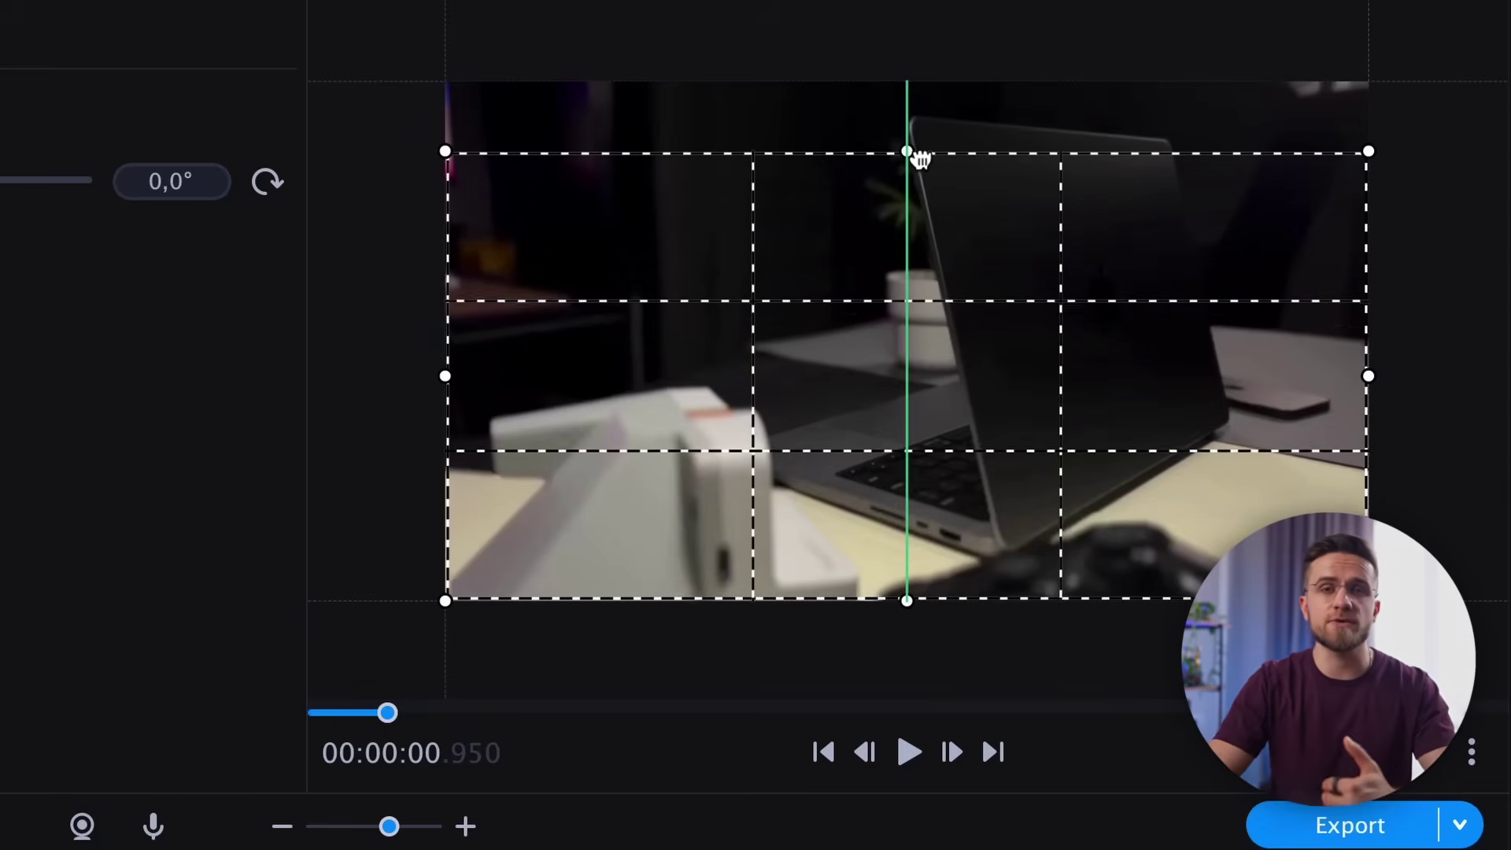
pyautogui.moveTo(1037, 303); pyautogui.dragTo(1037, 264)
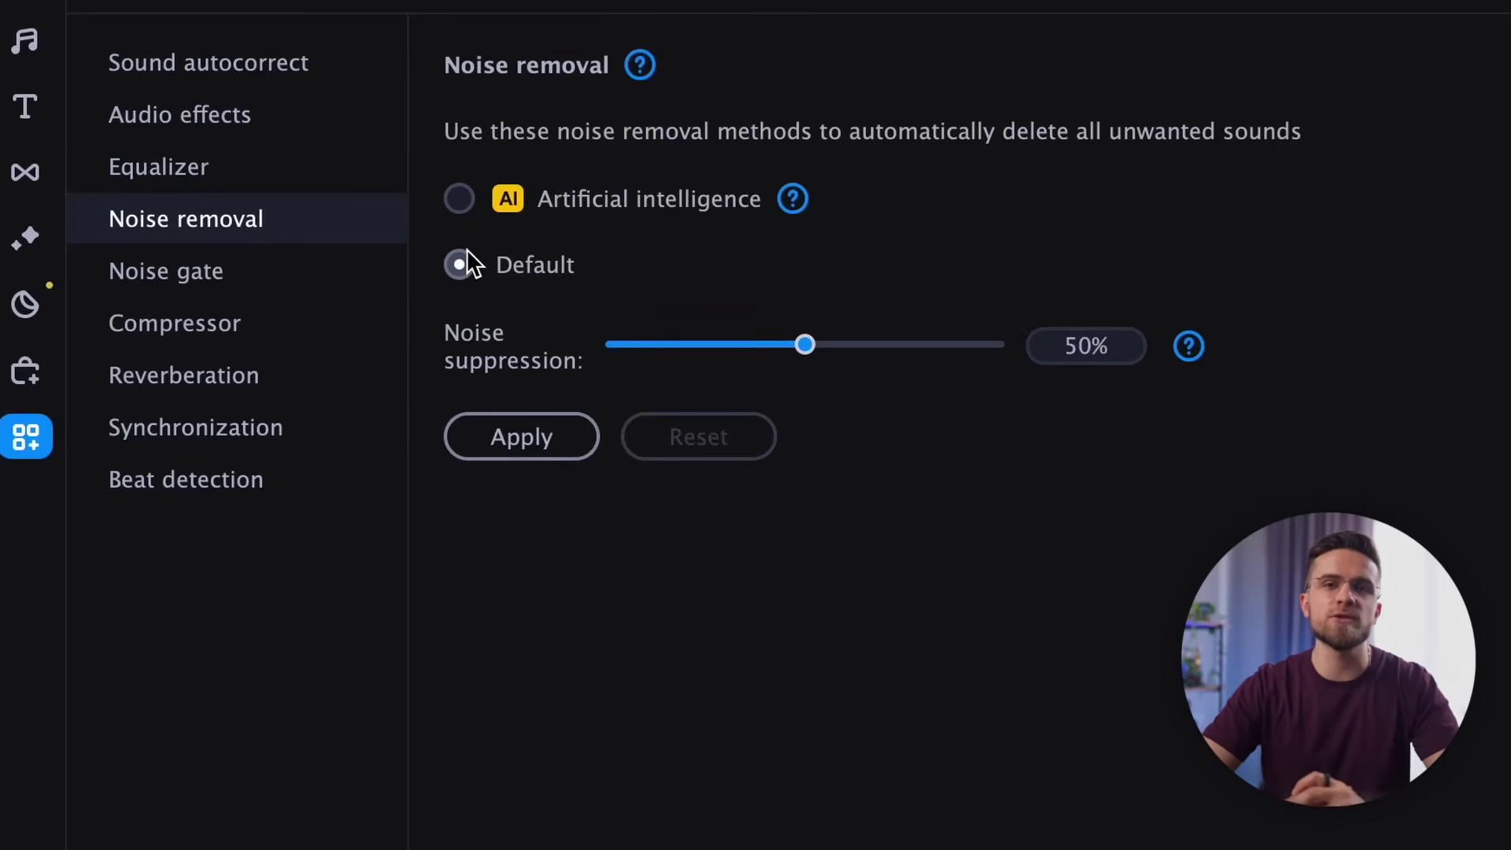
# - Switch noise removal to Artificial intelligence and apply it to the clip's audio
pyautogui.click(466, 200)
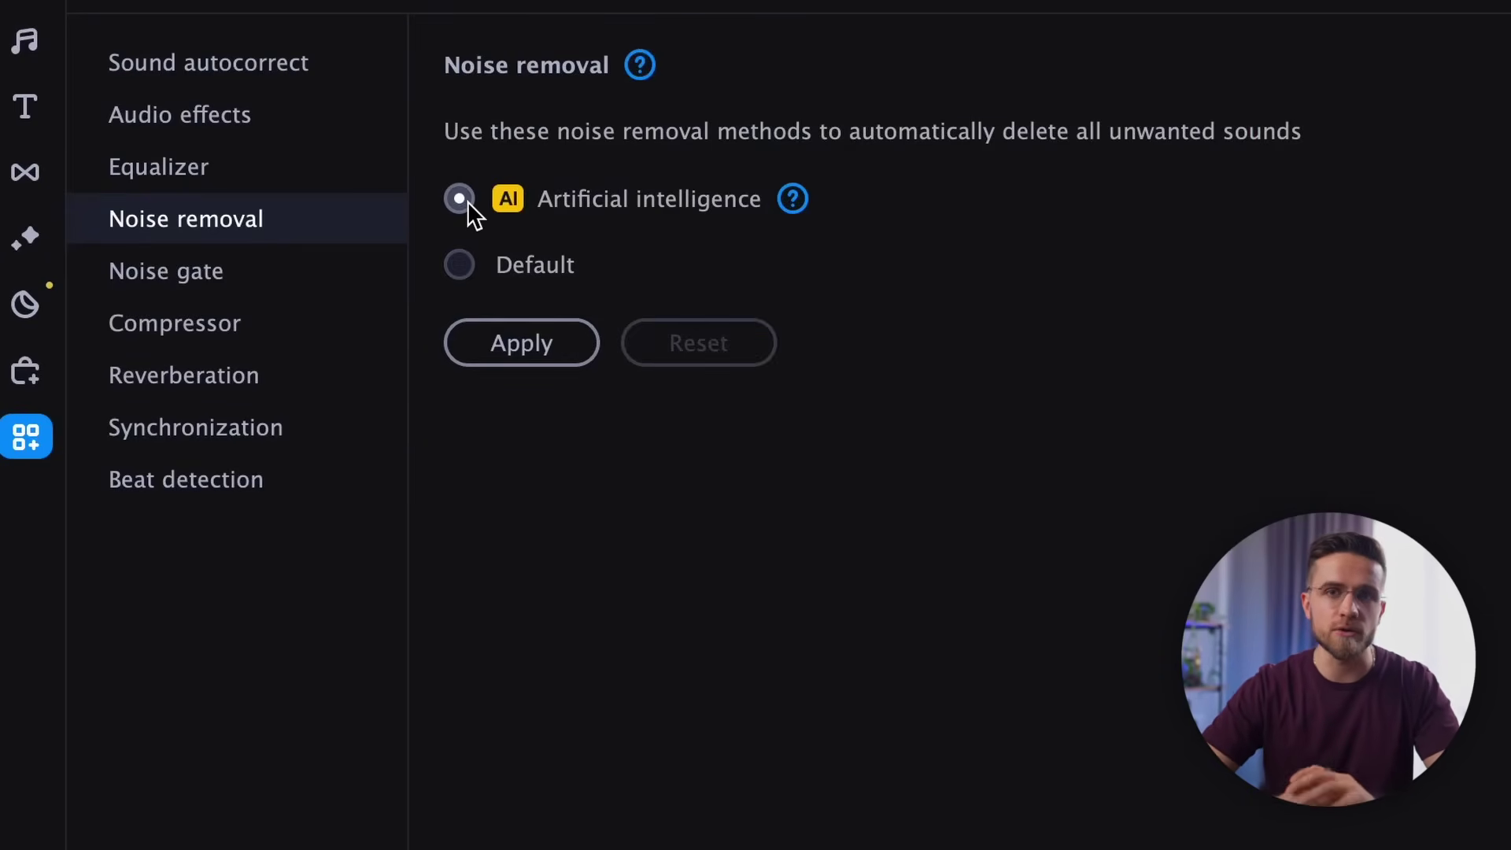
pyautogui.click(505, 337)
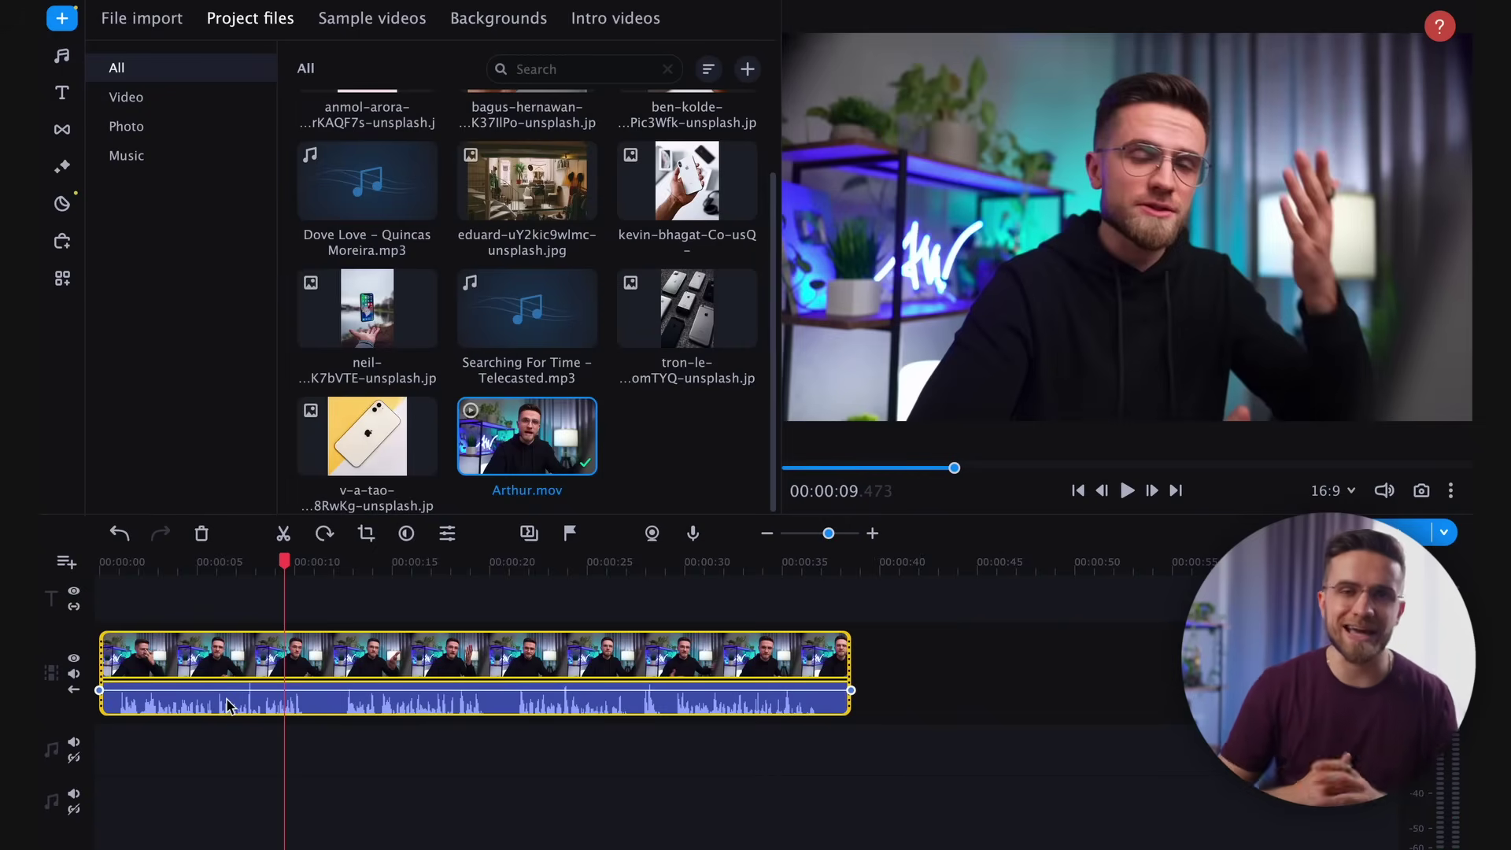
# - Toggle Normalize on and off for the talking-head clip, then show Sound autocorrect presets
pyautogui.doubleClick(228, 704)
pyautogui.click(256, 126)
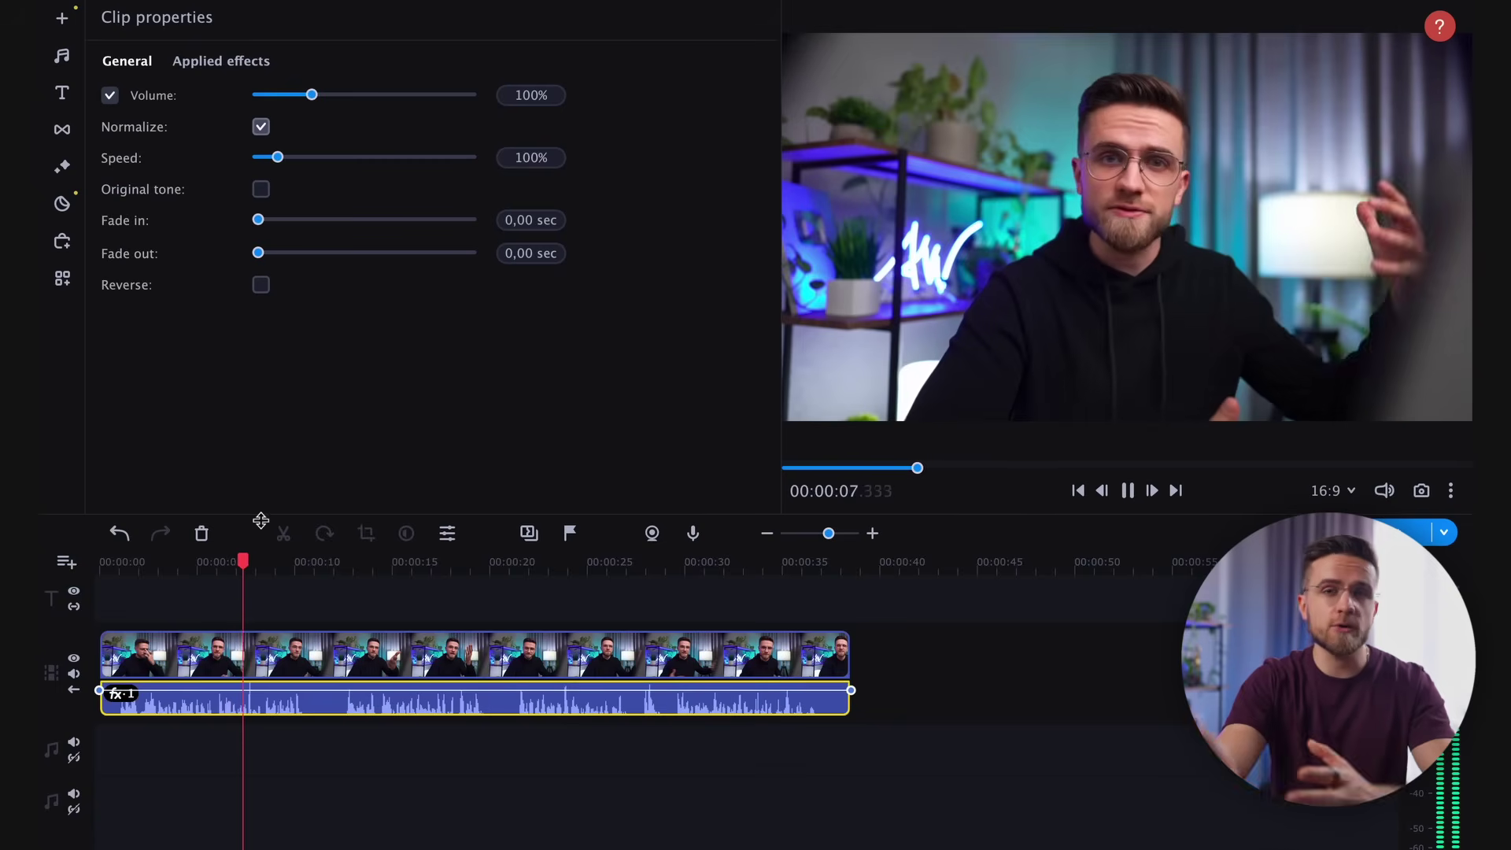
pyautogui.click(260, 127)
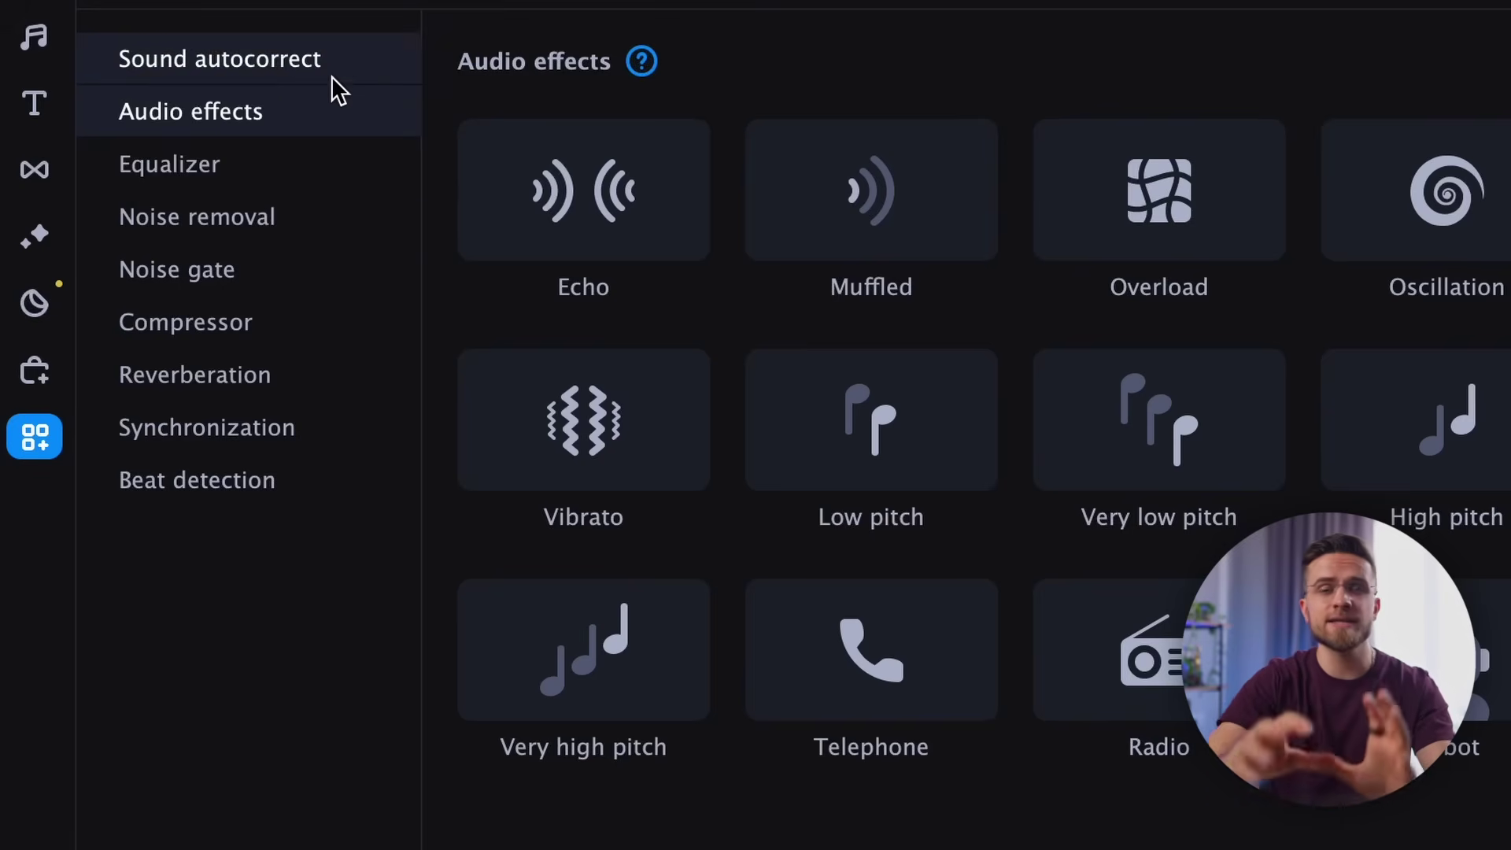
pyautogui.click(331, 66)
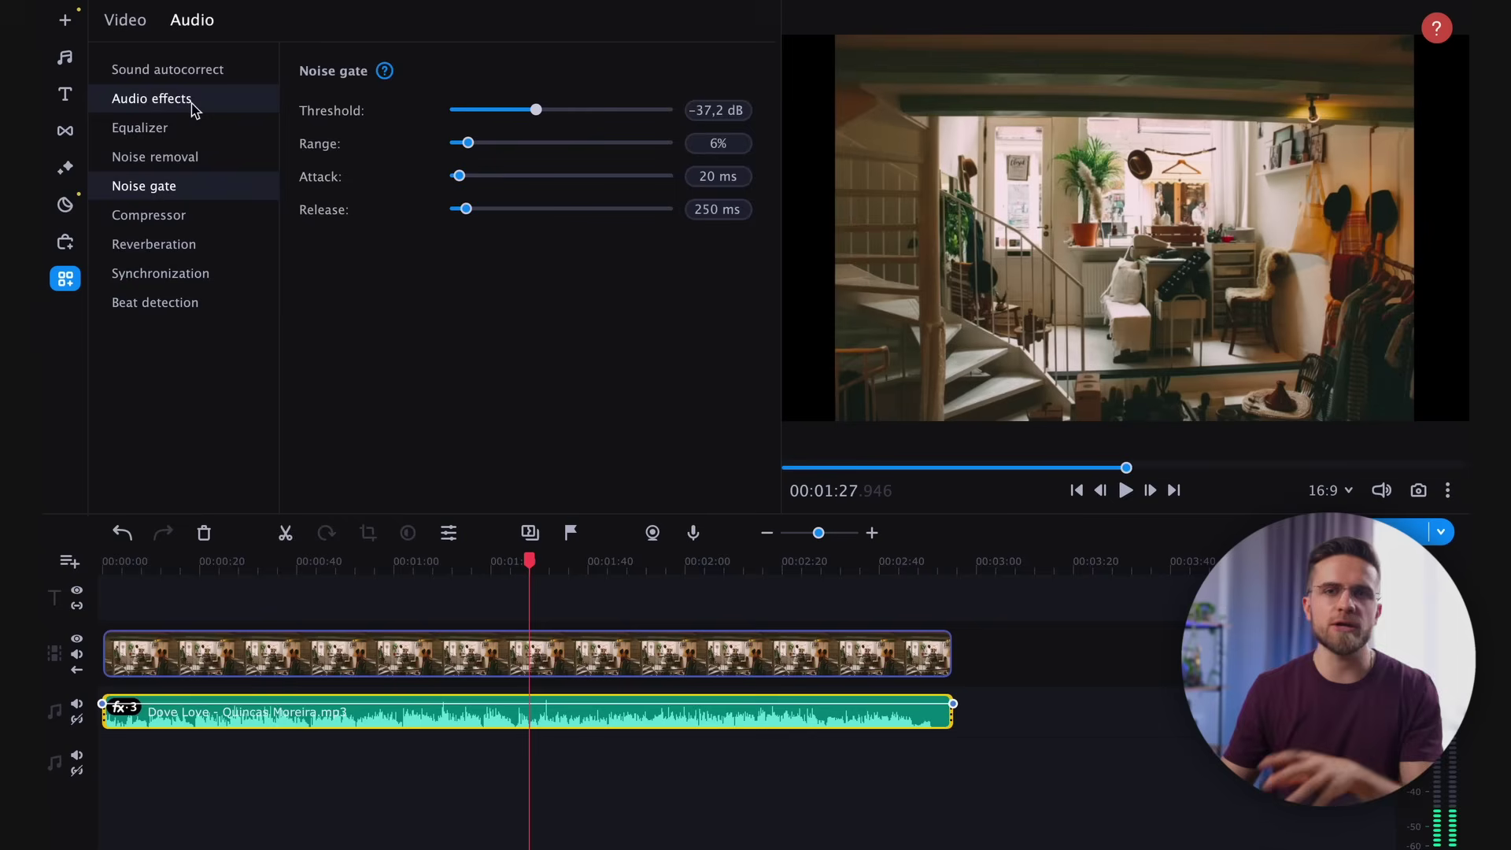
# - Open the Dove Love track's Equalizer and list its presets, with Flat currently selected
pyautogui.click(166, 128)
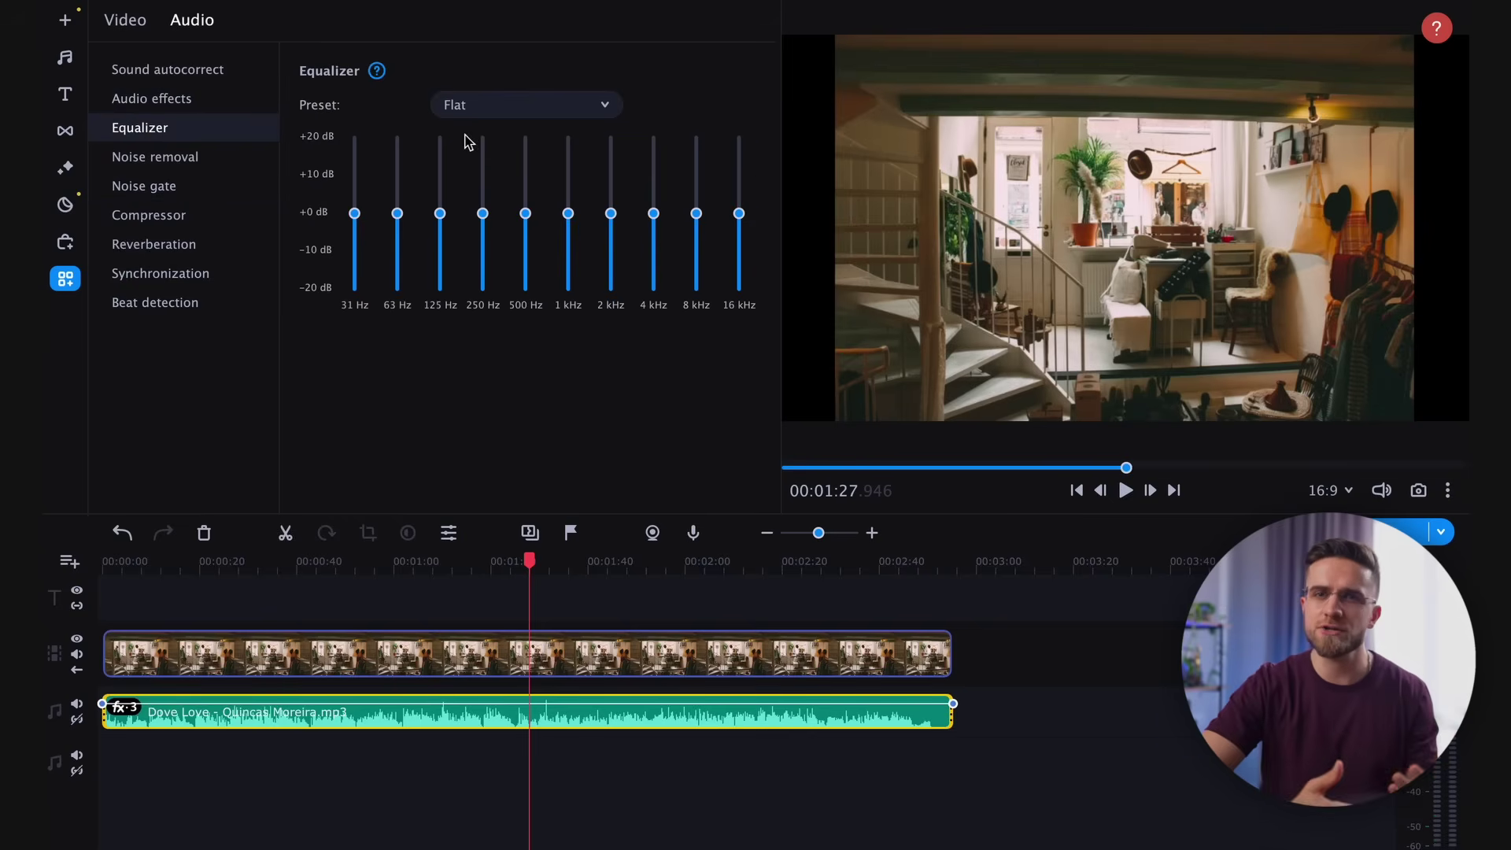
pyautogui.click(475, 111)
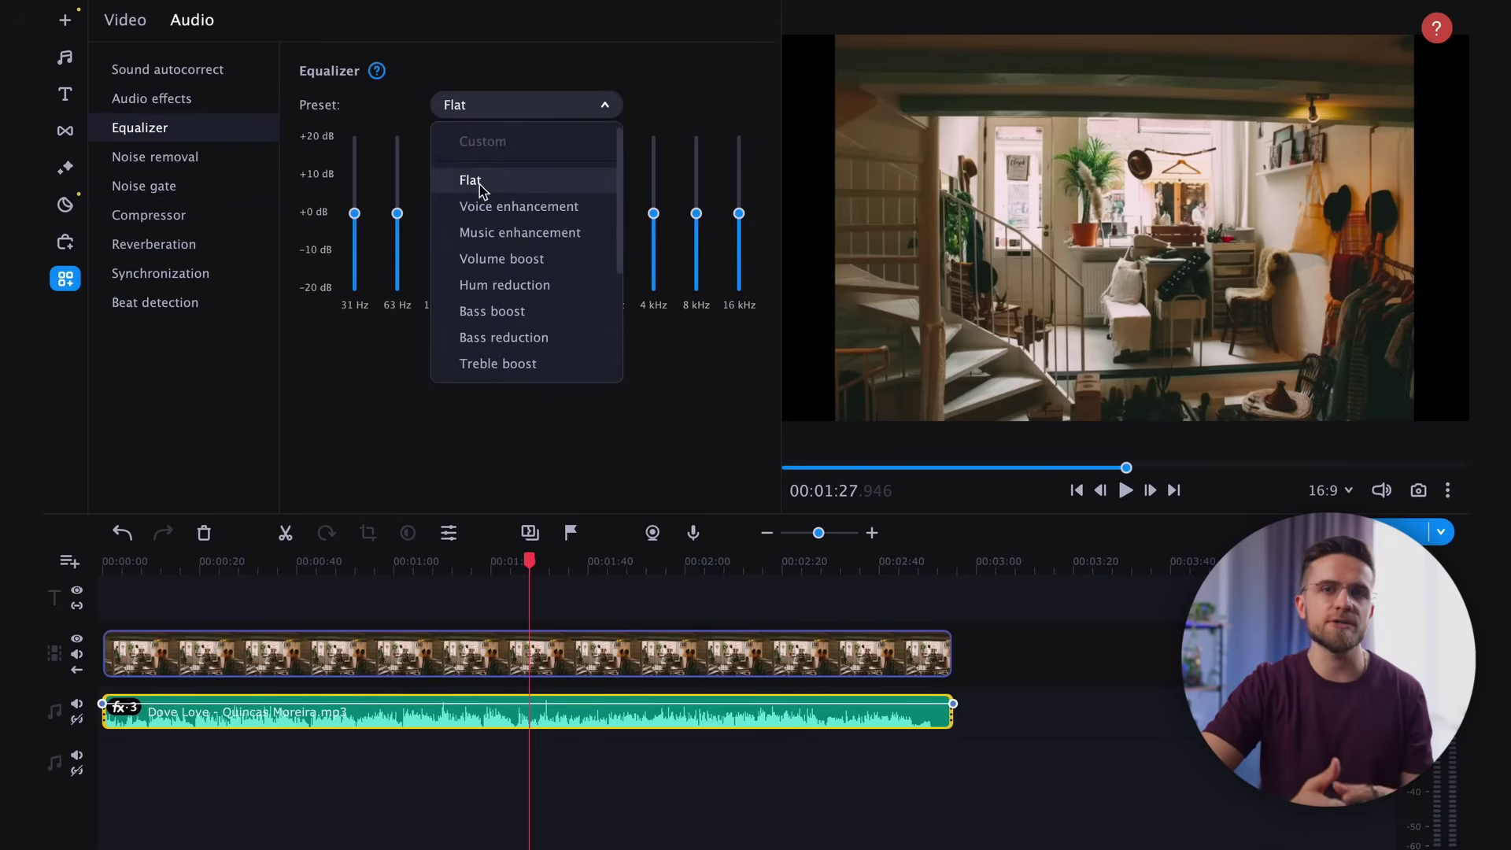